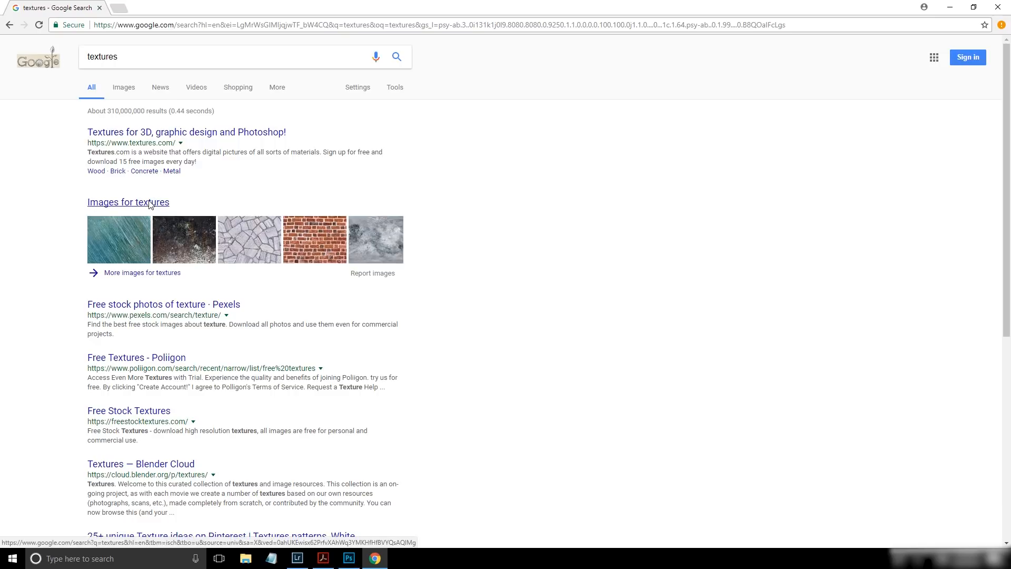
Open the image results for textures, browse them, and preview the mottled pinkish-brown Texture 24
click(150, 205)
scroll(542, 285, down, 2)
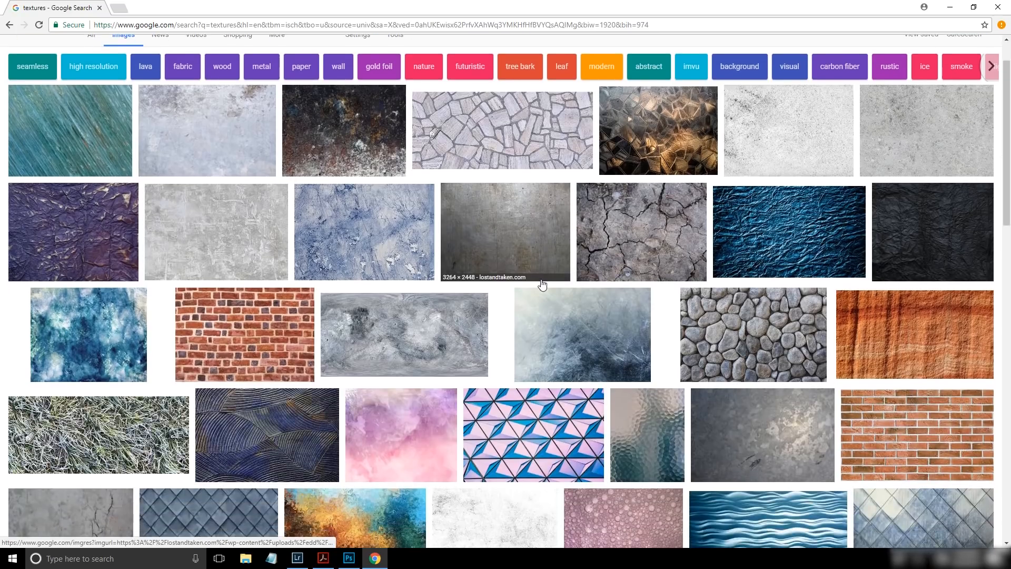
scroll(542, 285, down, 10)
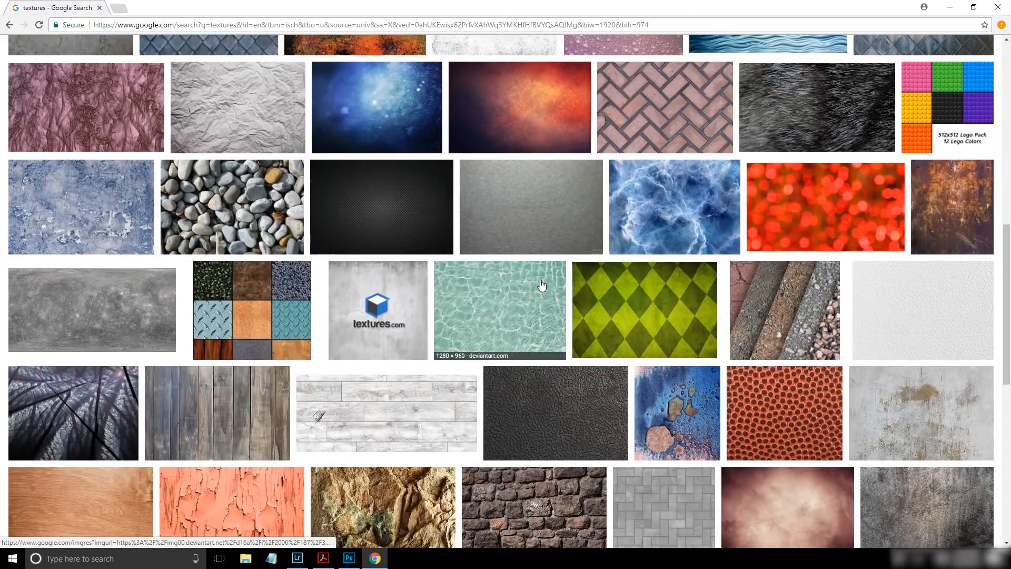
scroll(543, 285, down, 3)
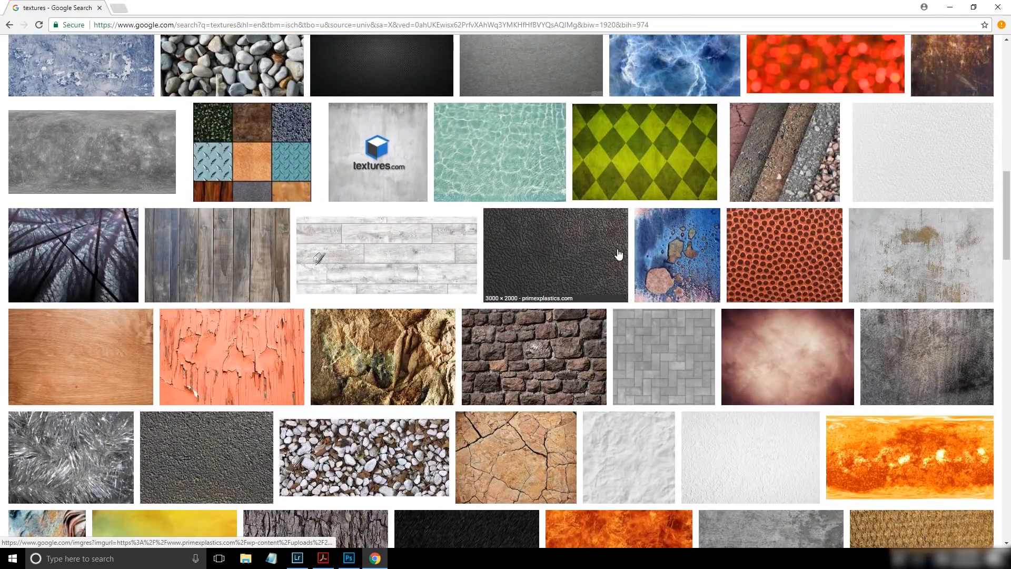
scroll(619, 255, down, 2)
click(783, 243)
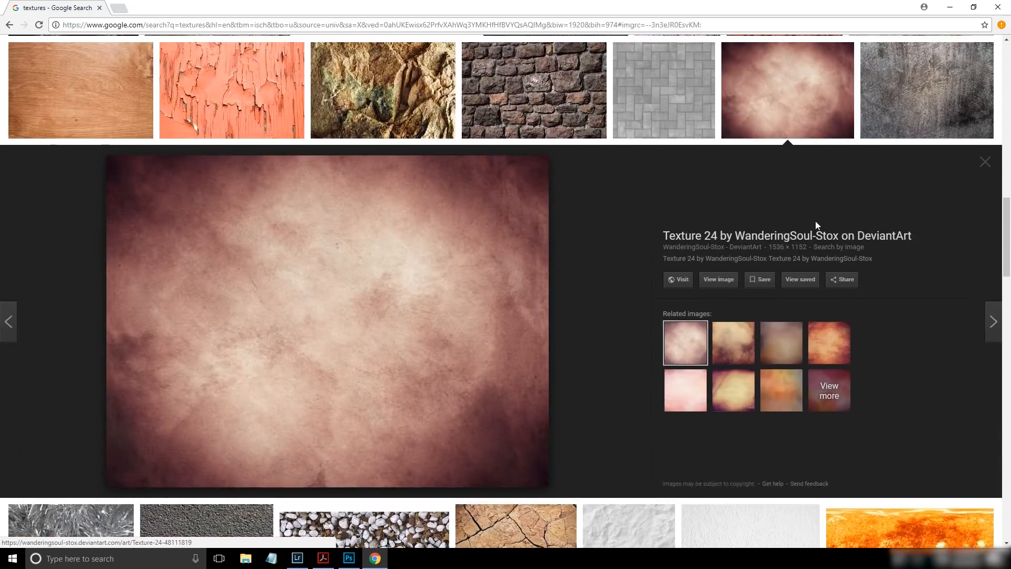
click(984, 164)
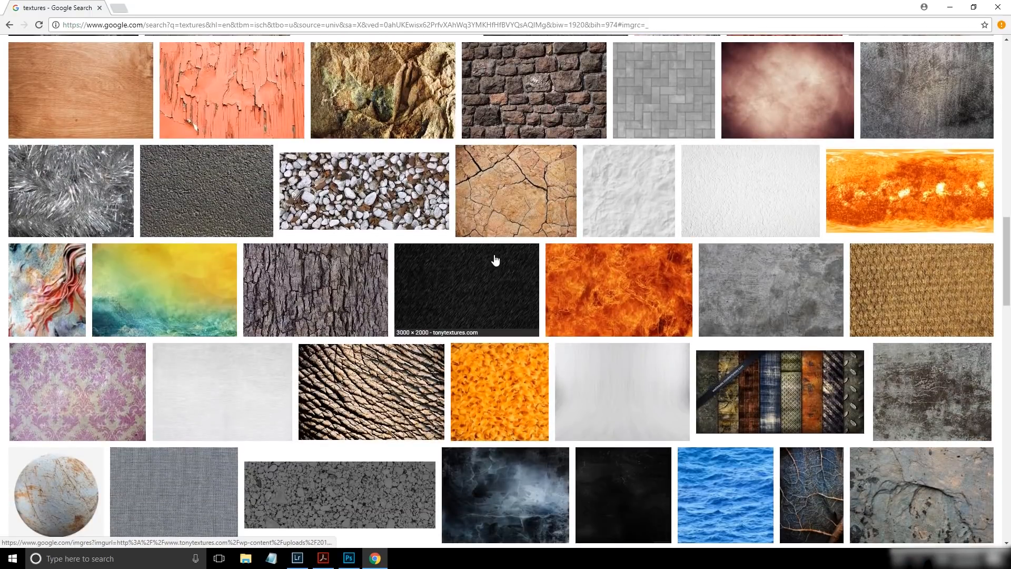
Browse further through the texture results and preview the aged beige paper texture
scroll(495, 259, down, 8)
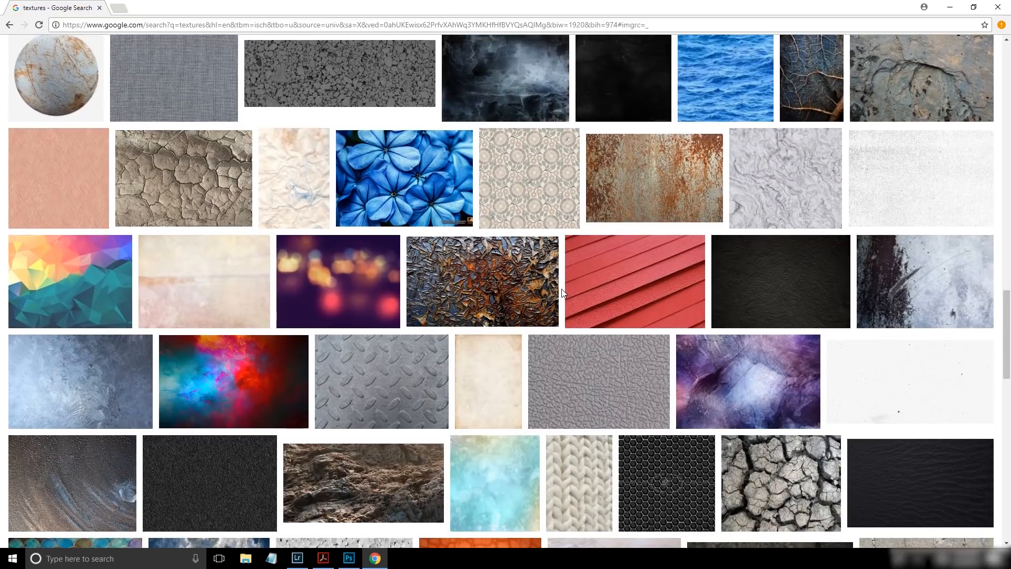
scroll(562, 293, down, 10)
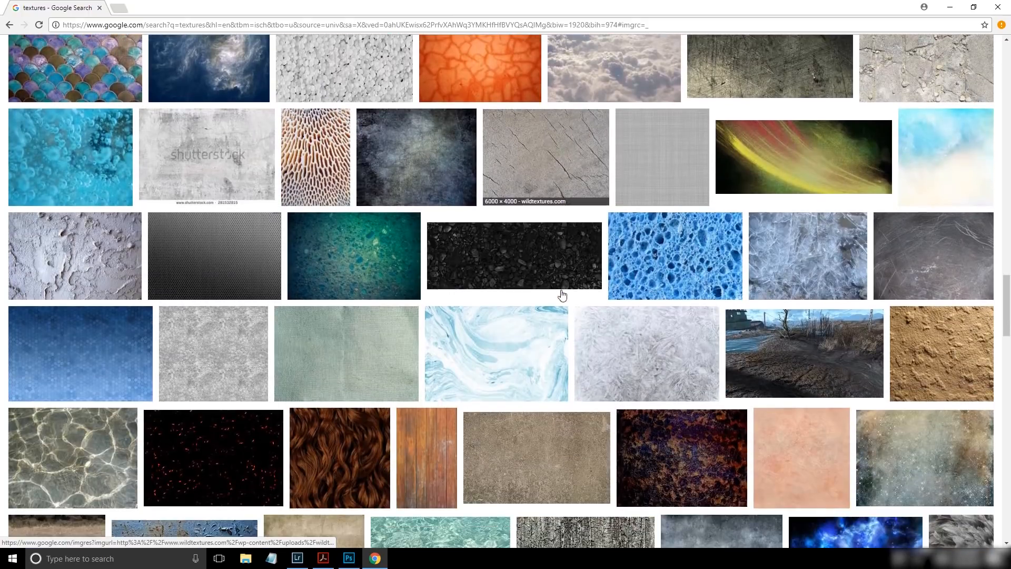
scroll(562, 295, down, 8)
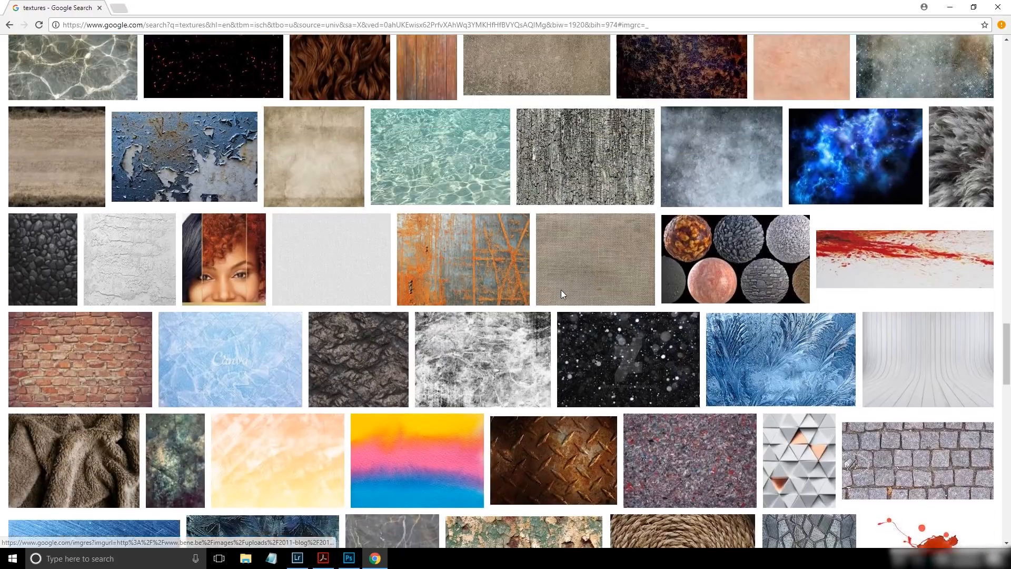
click(343, 197)
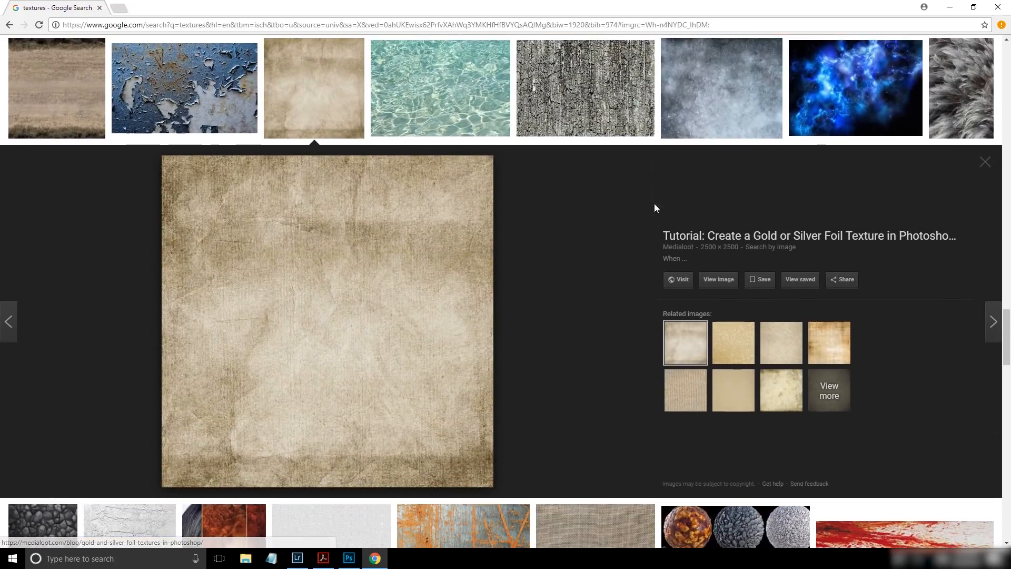
click(984, 162)
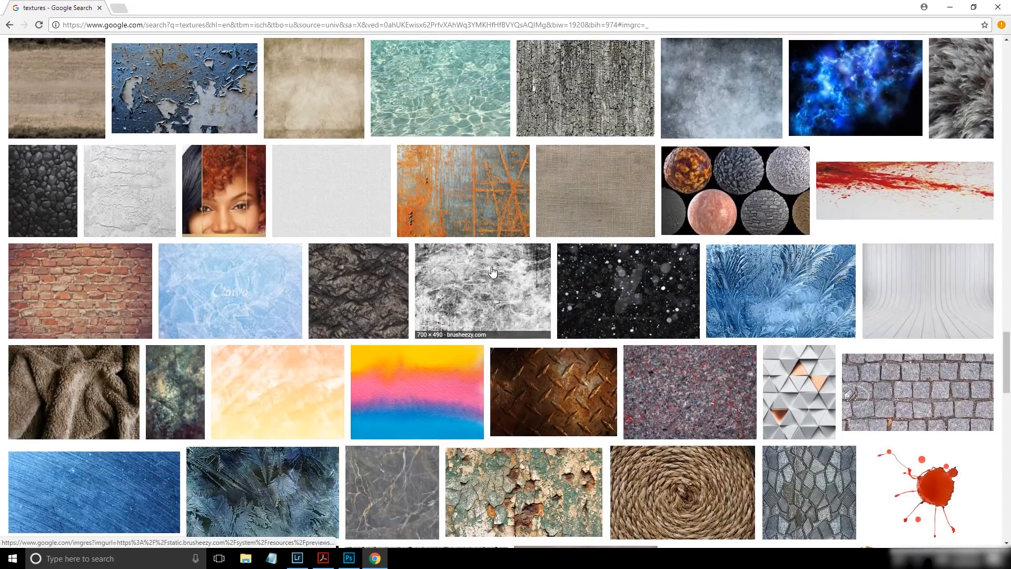
scroll(492, 272, down, 10)
scroll(492, 272, up, 11)
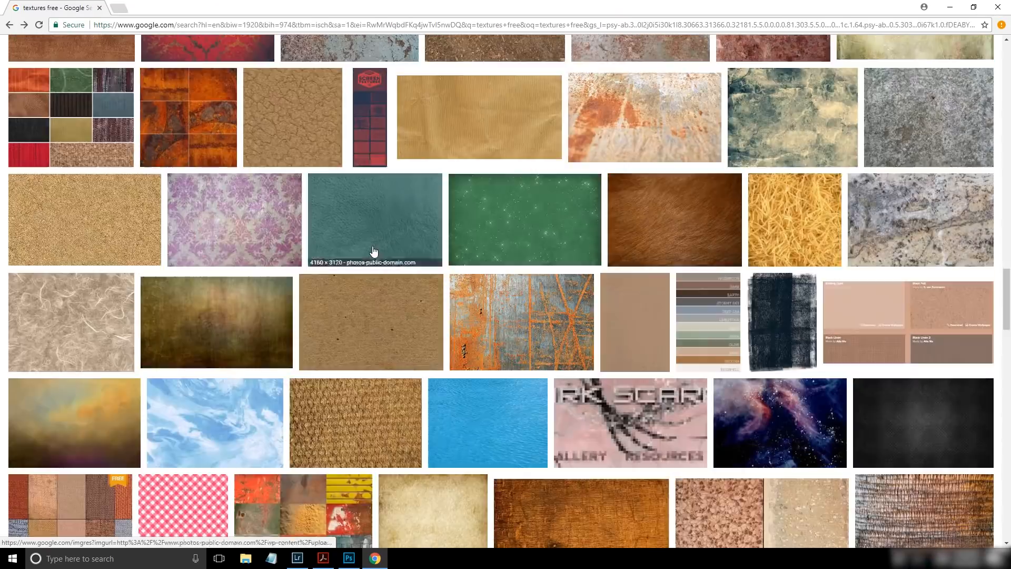
Preview the rusted orange and grey metal texture in the free texture results, and view its related rust images
click(520, 318)
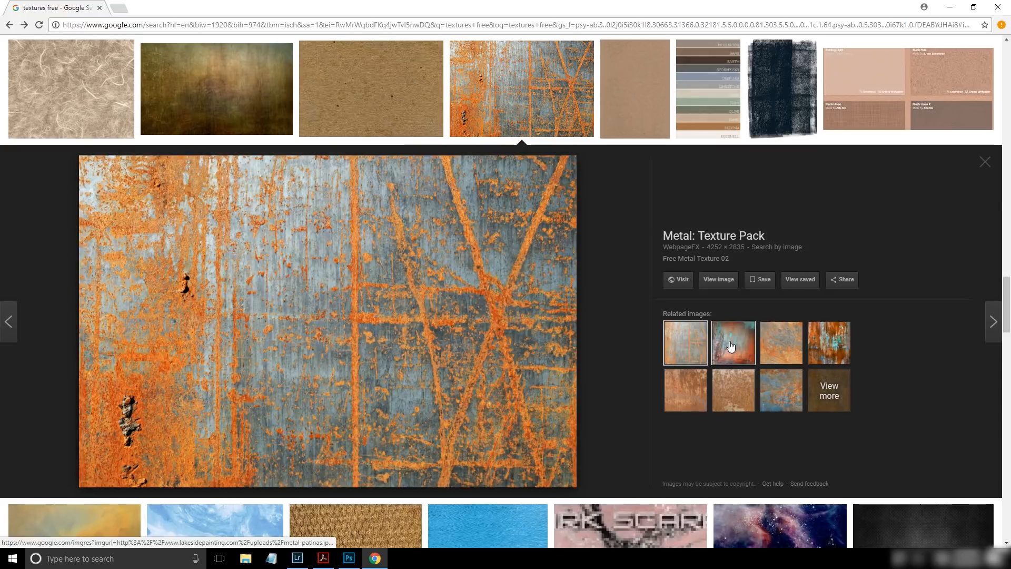
click(730, 346)
click(774, 345)
click(830, 343)
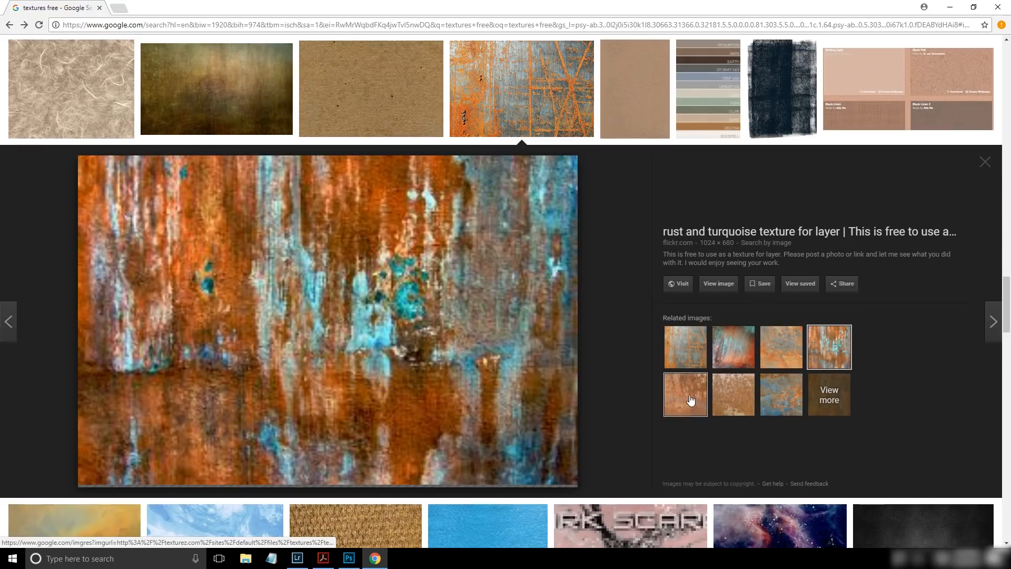
click(691, 401)
click(733, 392)
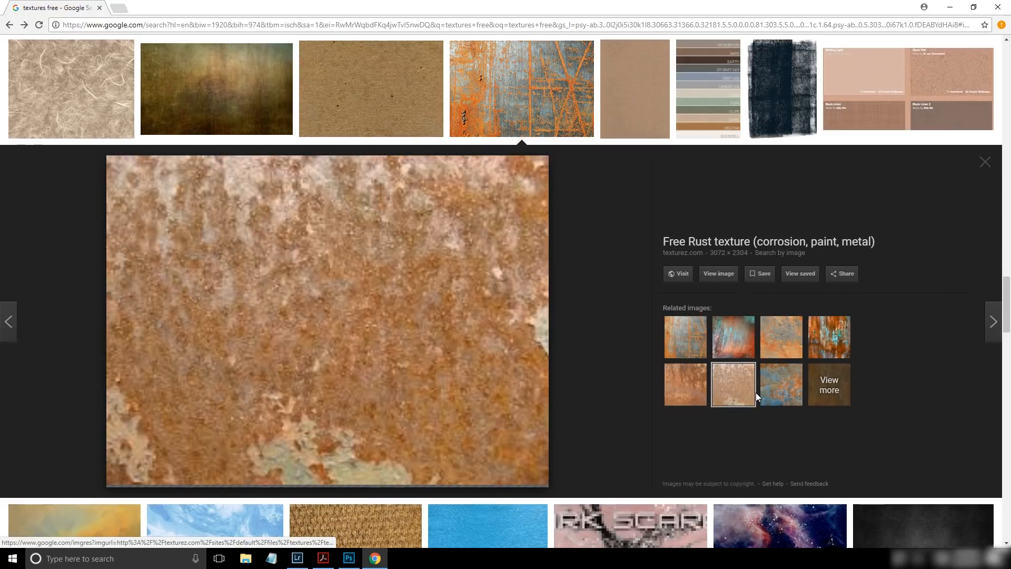
click(784, 395)
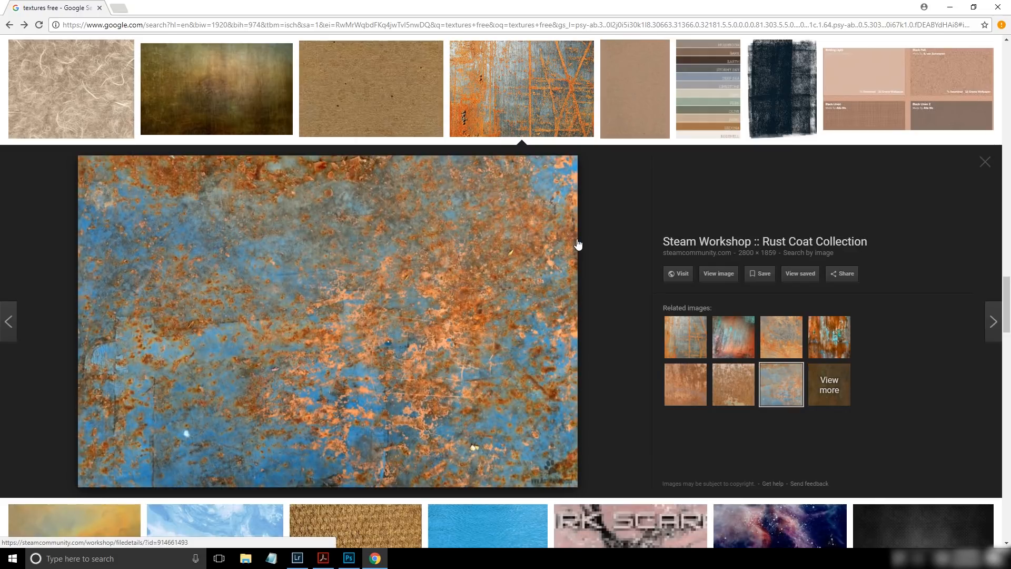
Preview the lightning texture among the free texture results, view its related images, and close the preview
scroll(577, 244, down, 8)
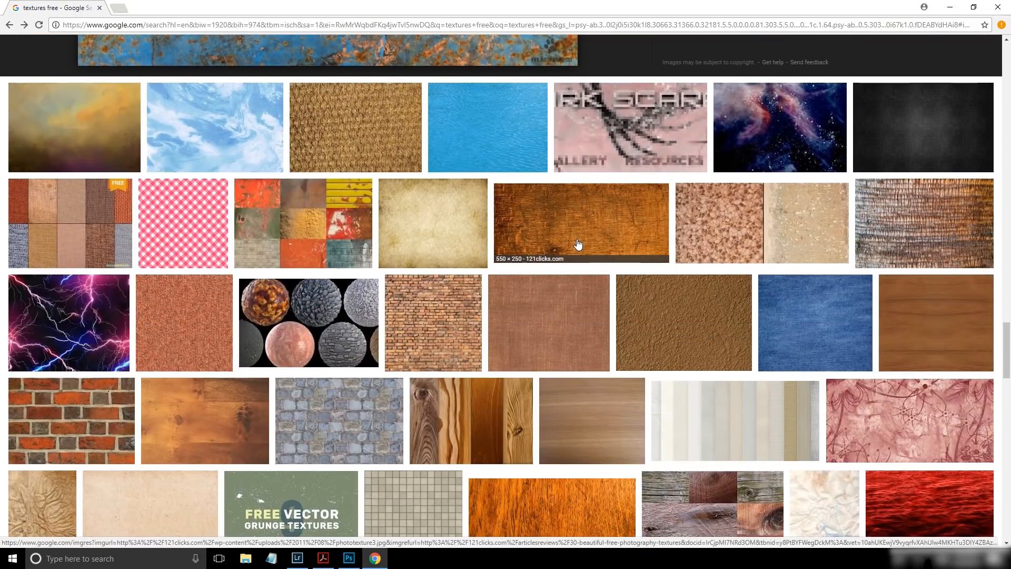
click(106, 326)
click(733, 343)
click(781, 343)
click(844, 343)
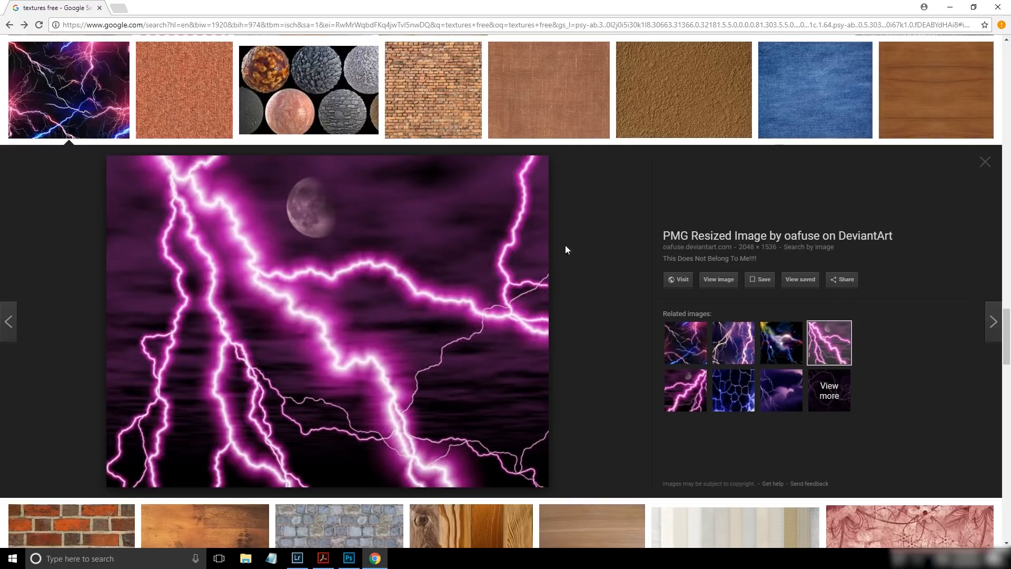
click(987, 167)
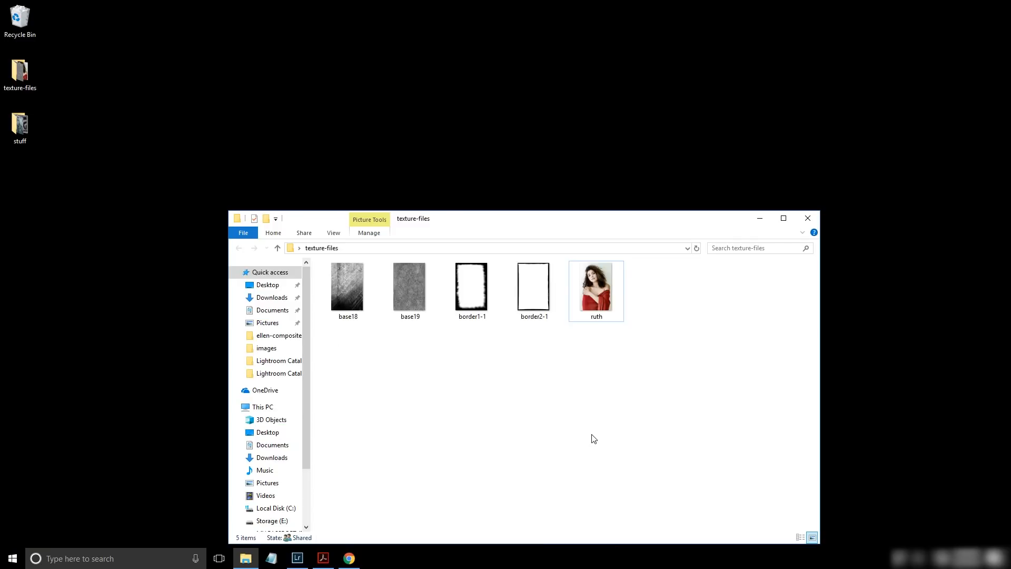
Open the ruth portrait from the texture-files folder in Photoshop, and select the base18 and base19 texture files
right_click(604, 285)
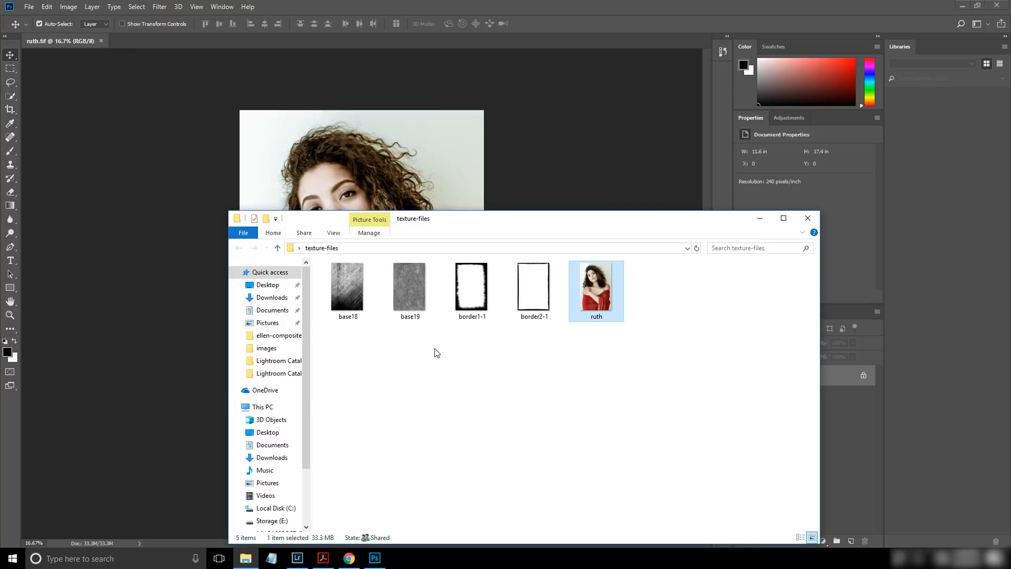
click(436, 349)
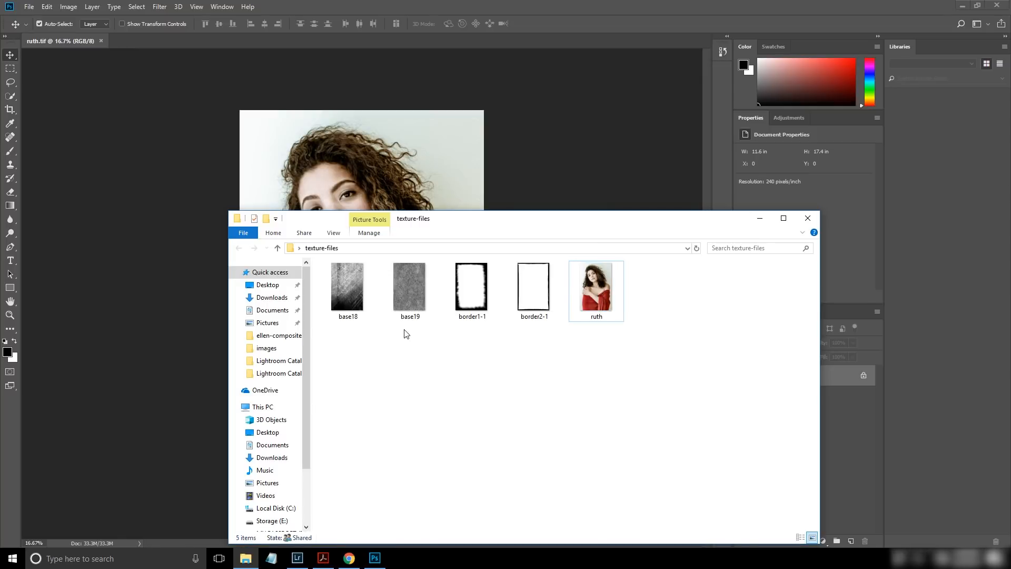
drag(410, 334, 338, 288)
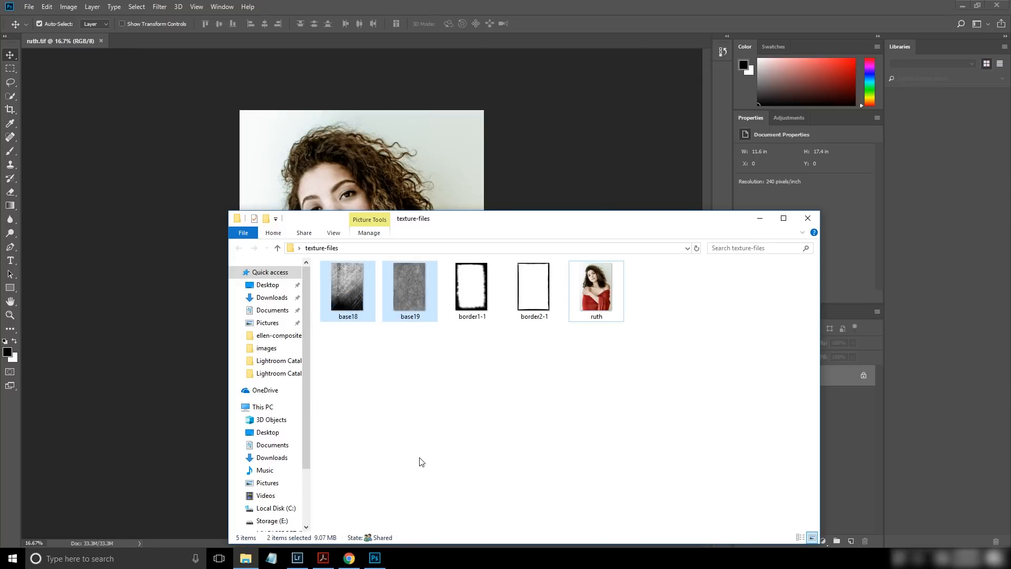
Switch to Chrome and look over the products on the Ed Verosky shop page
click(355, 558)
click(158, 8)
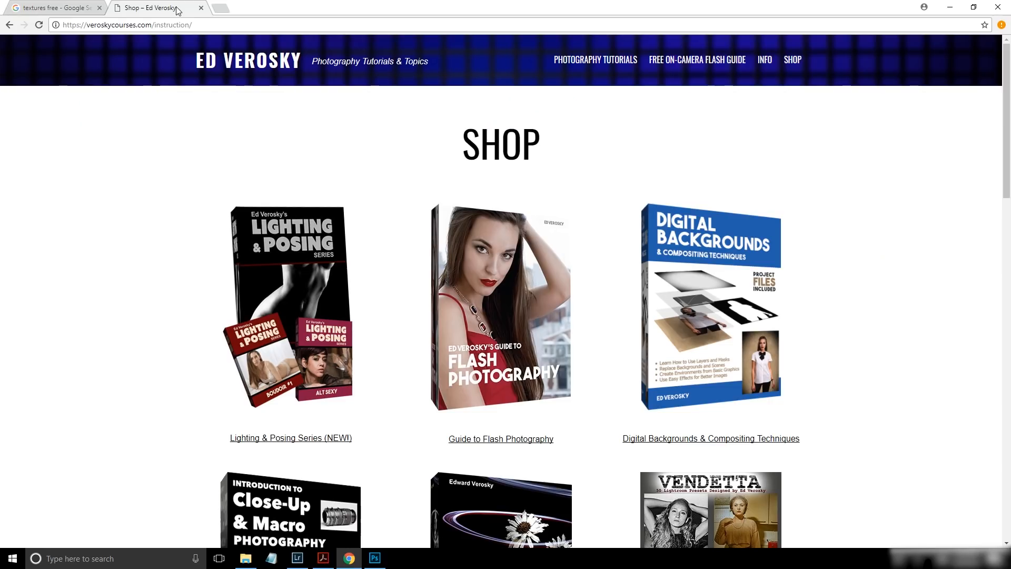
scroll(923, 228, down, 4)
scroll(923, 228, up, 3)
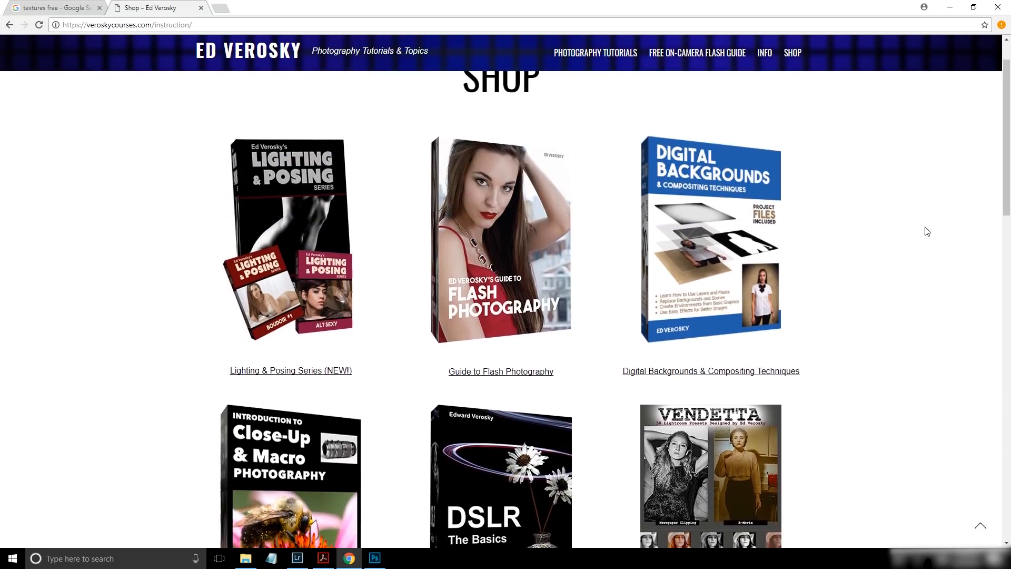
Examine the Digital Backgrounds product page, including its bonus textures and blending examples, and minimize the browser
click(699, 198)
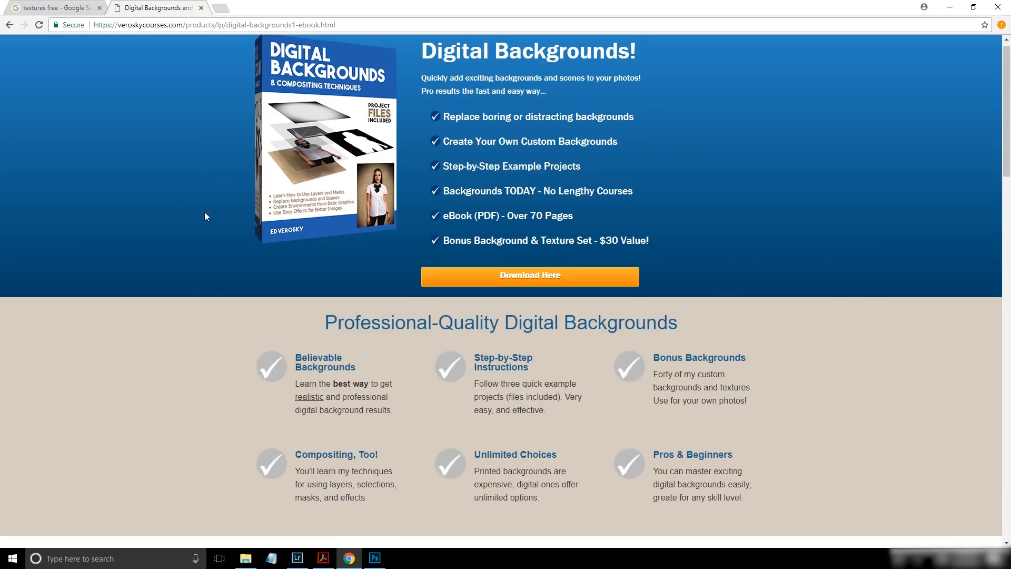
scroll(205, 217, down, 4)
scroll(205, 217, down, 10)
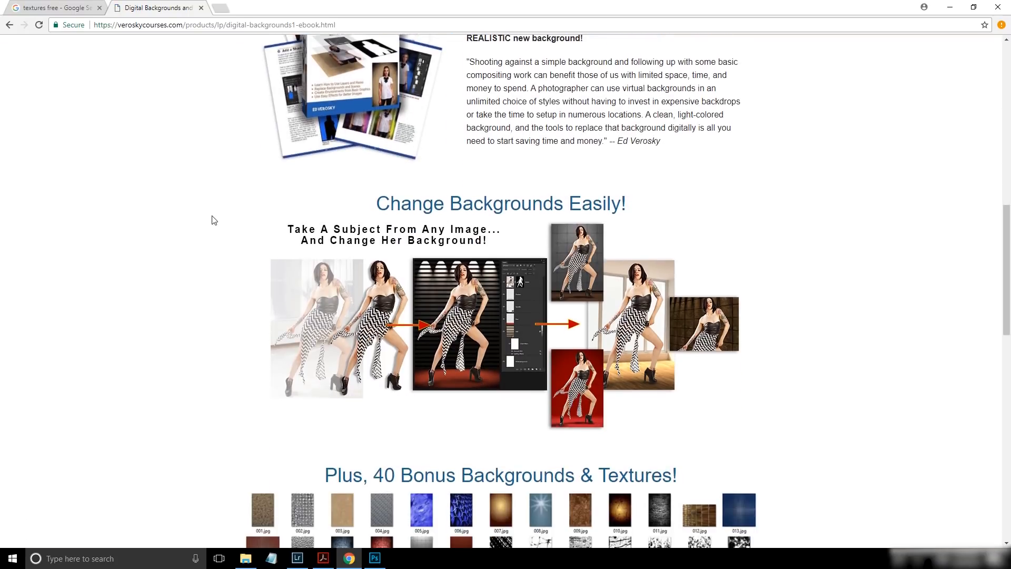
scroll(163, 260, down, 3)
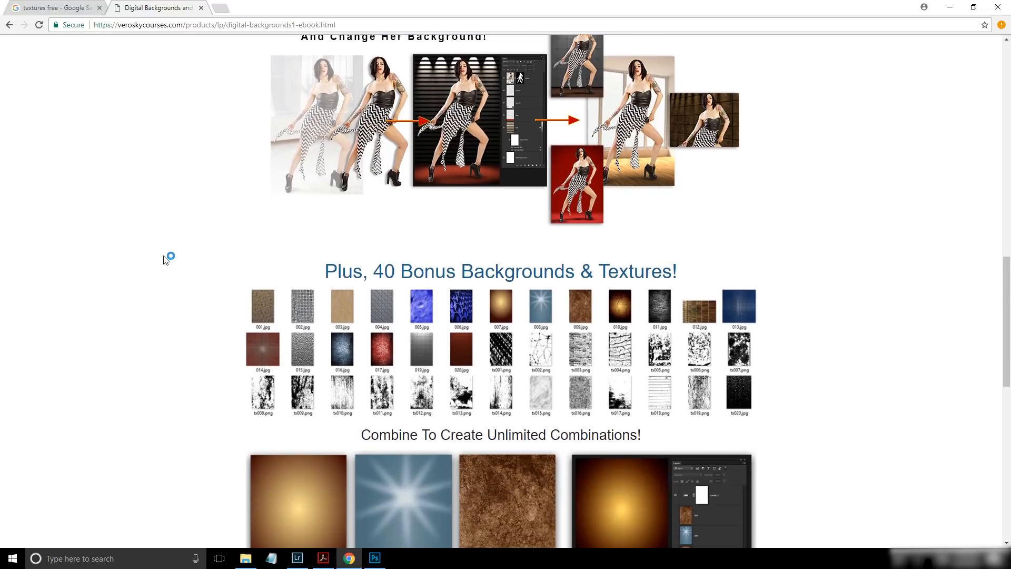
scroll(164, 257, up, 3)
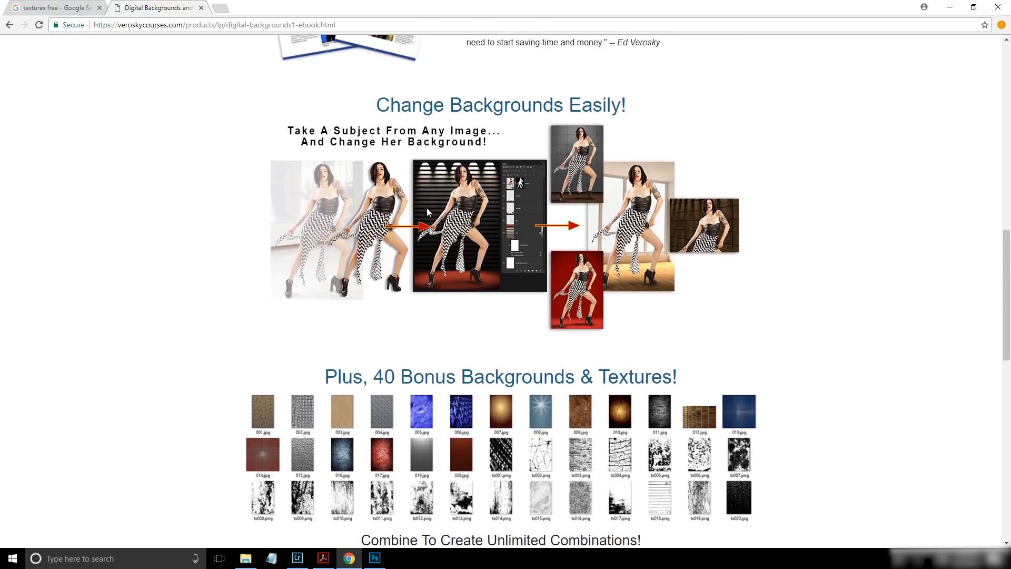
scroll(154, 215, down, 5)
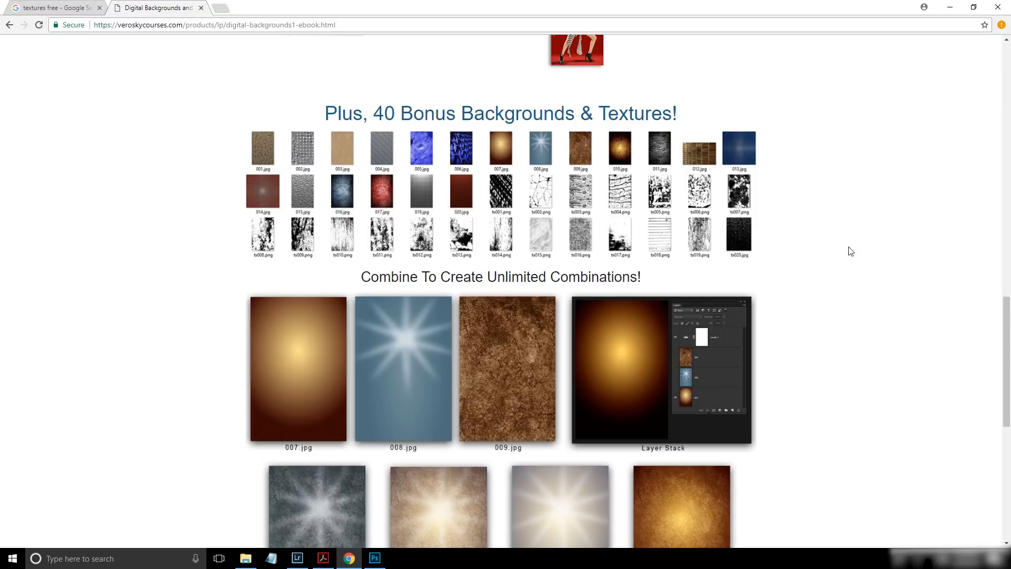
scroll(182, 320, down, 7)
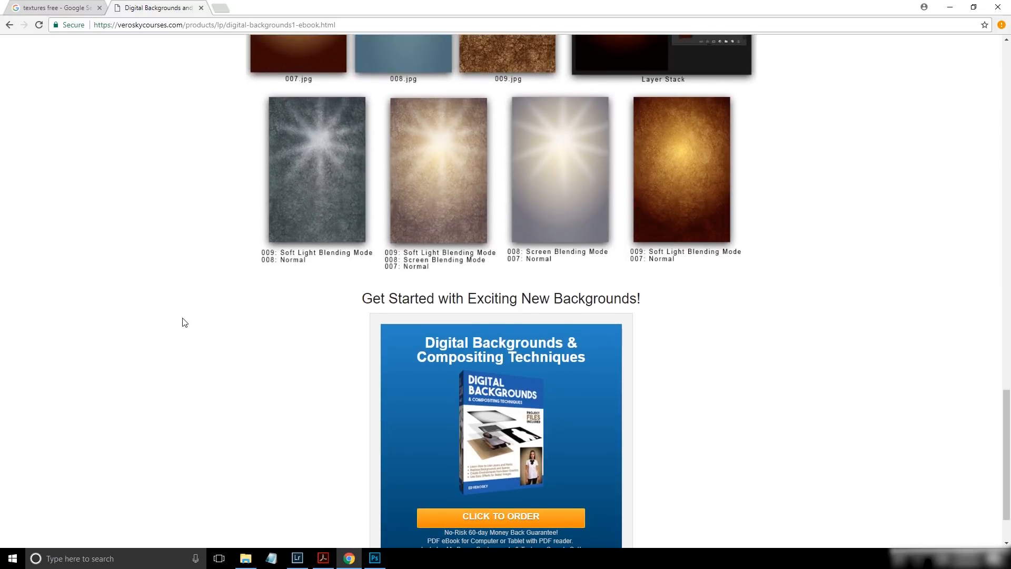
scroll(186, 323, down, 1)
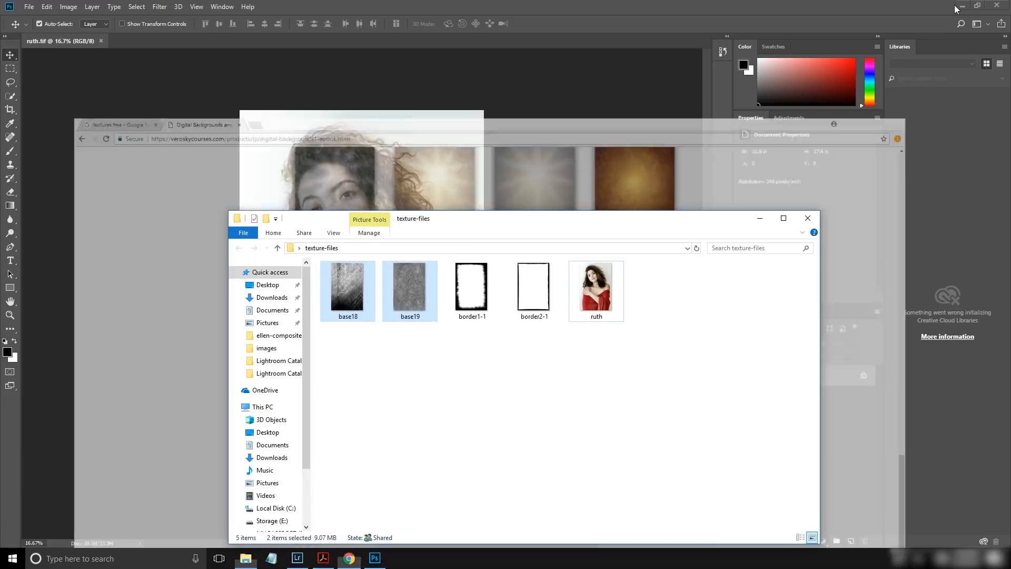
click(949, 7)
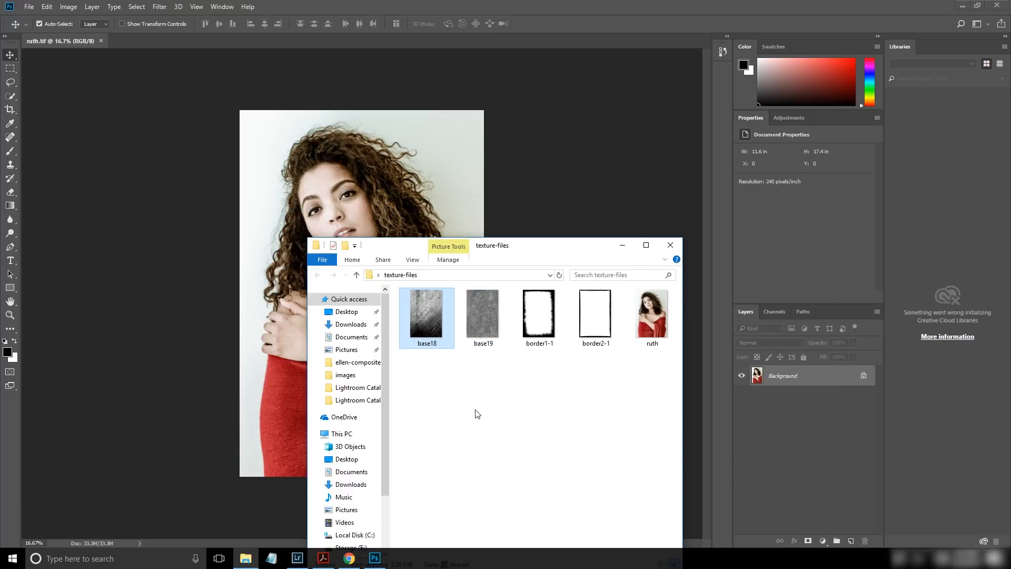
Place the base18 texture from the texture-files folder over the portrait in Photoshop, filling the canvas, and commit the placement
drag(535, 251, 723, 207)
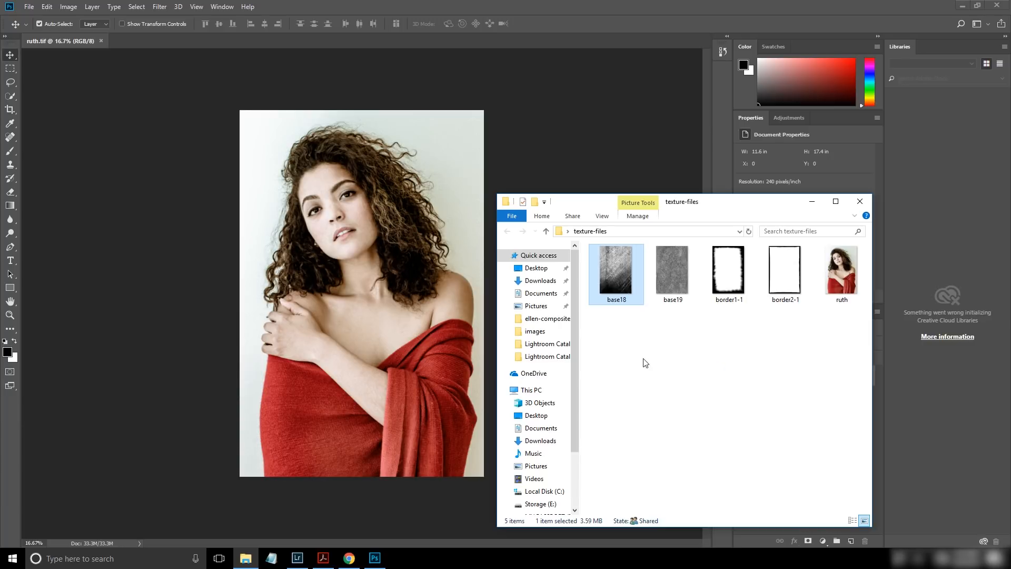
drag(611, 277, 372, 279)
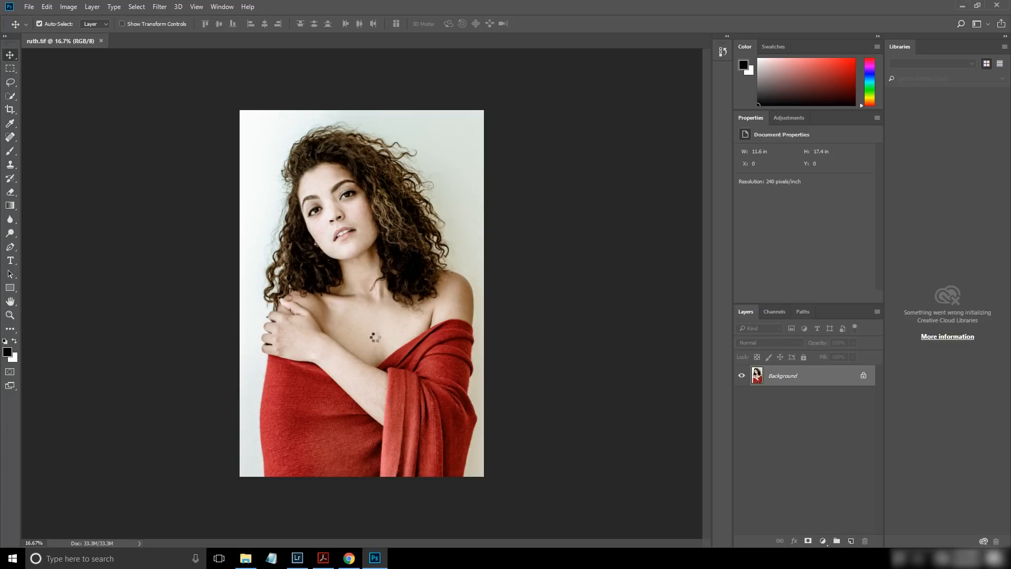
drag(381, 141, 389, 177)
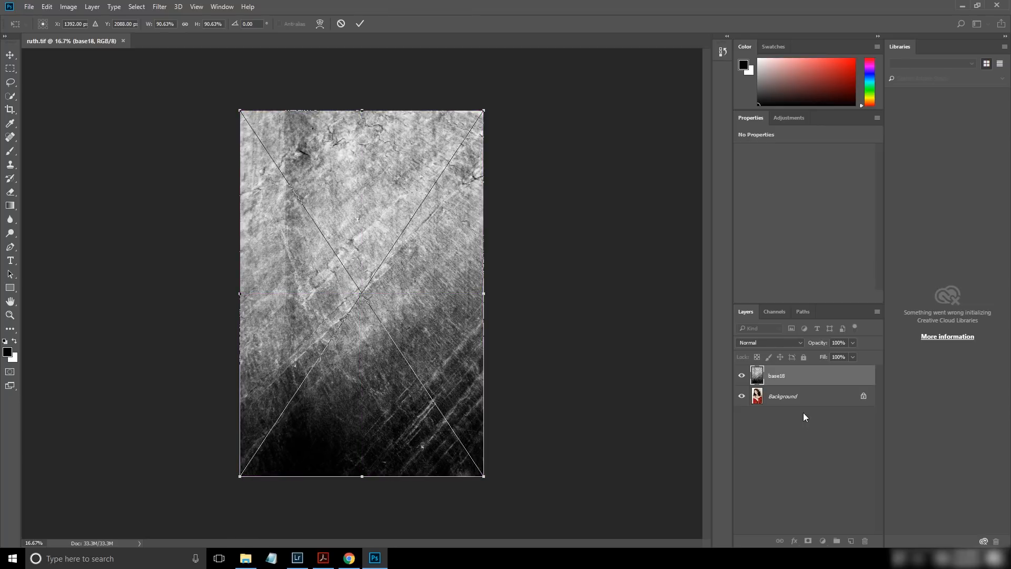
key(Return)
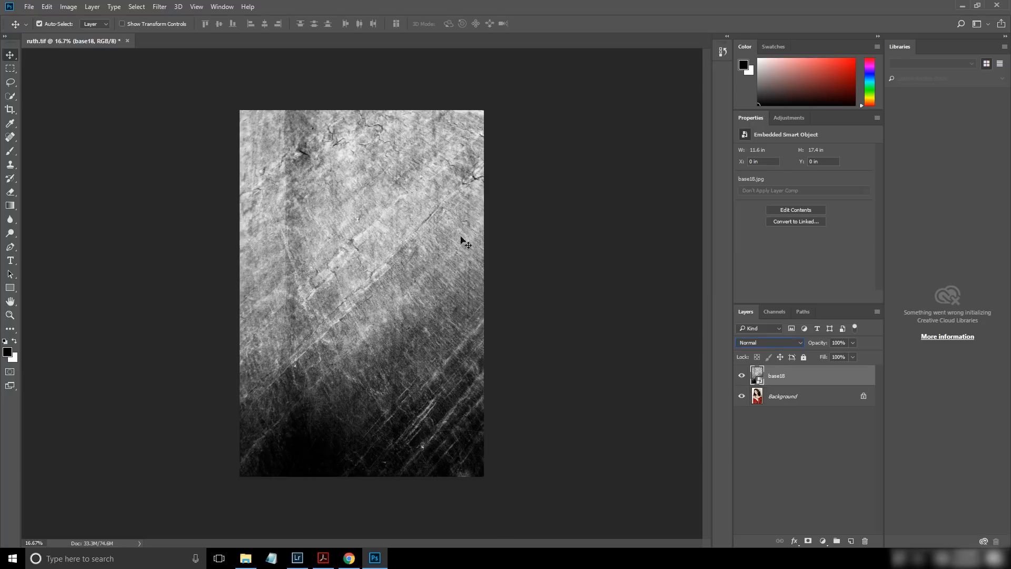
Try the blend modes on the base18 texture layer, settle on Linear Burn, and lower the layer's opacity to 77%
click(800, 343)
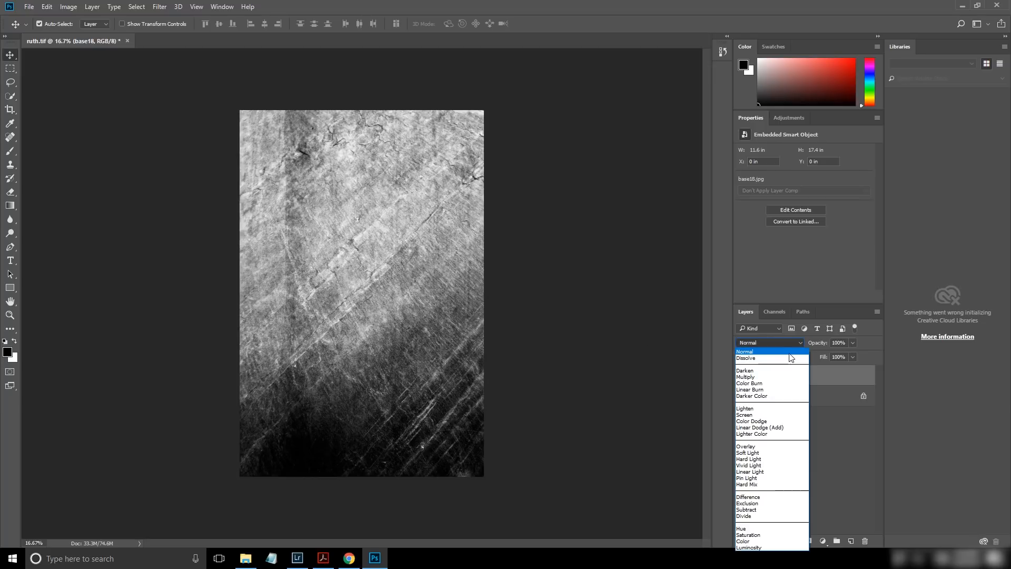
click(787, 359)
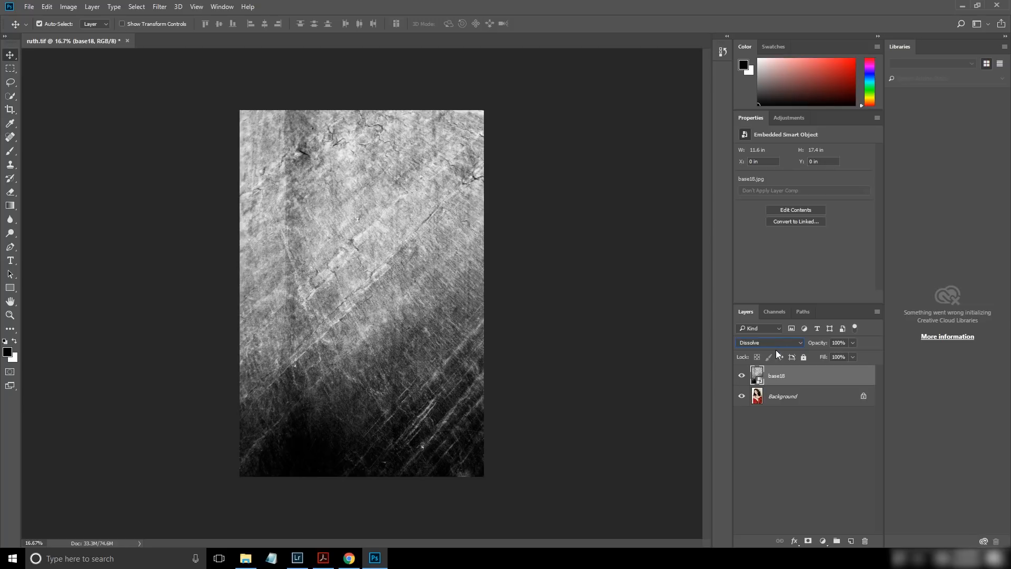
key(Down)
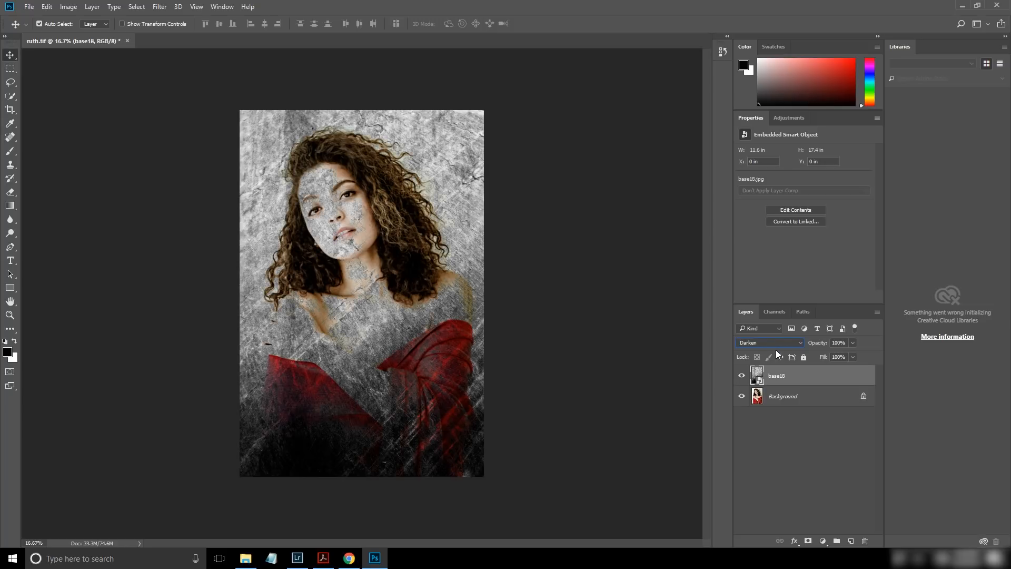
key(Down)
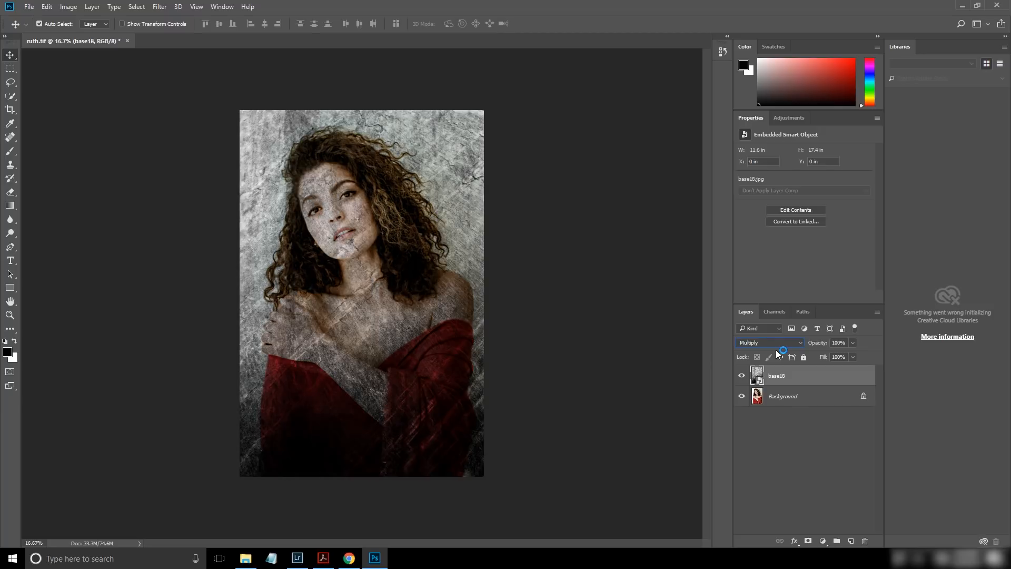
key(Down)
key(Down)
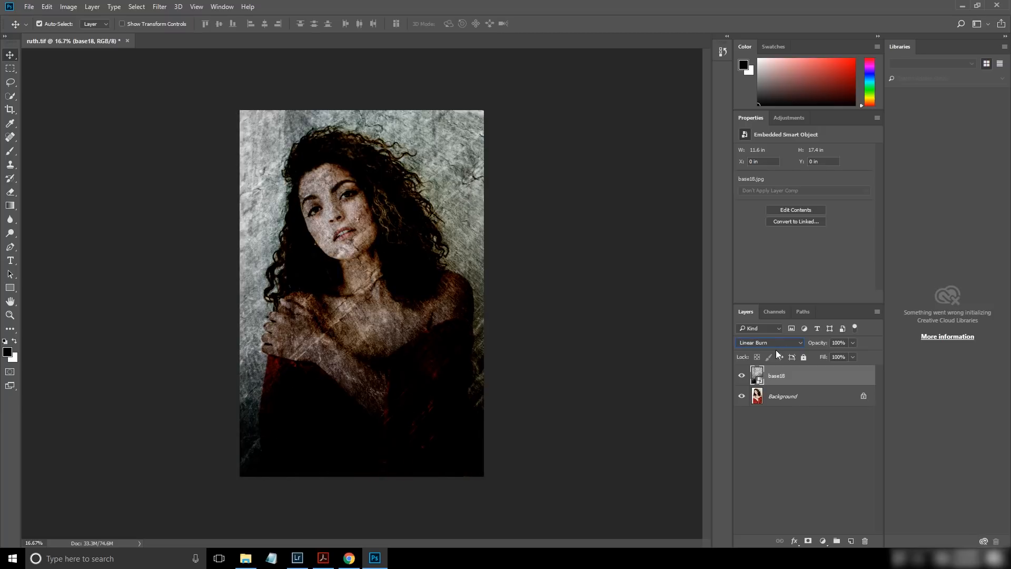
key(Down)
key(Down)
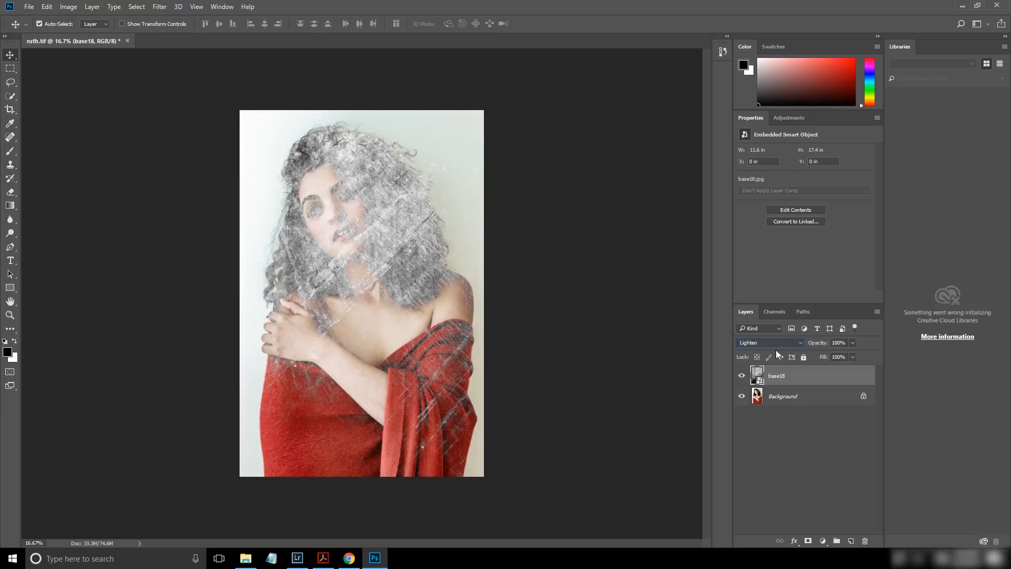
key(Down)
key(Down)
key(Down)
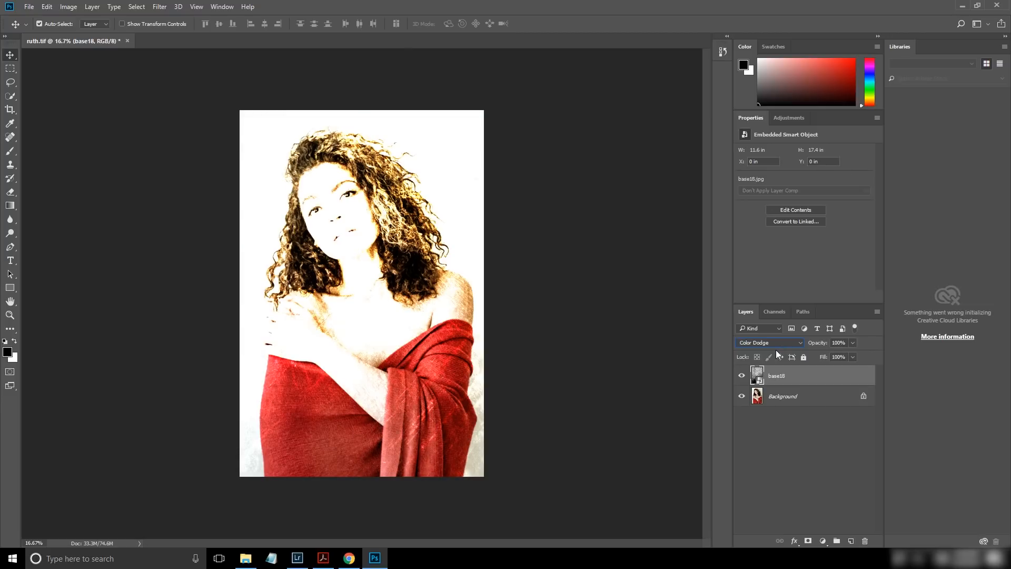
key(Down)
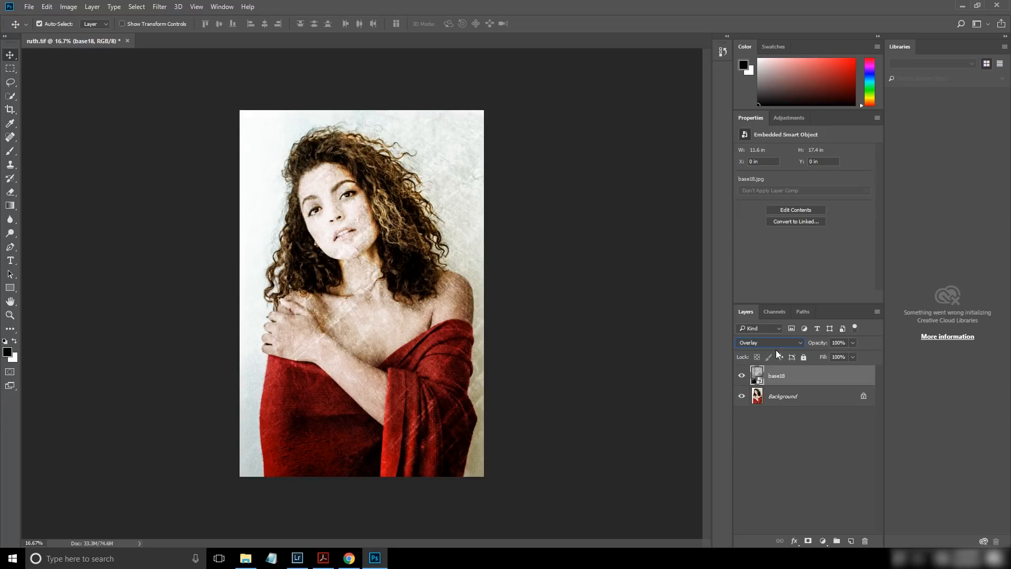
key(Down)
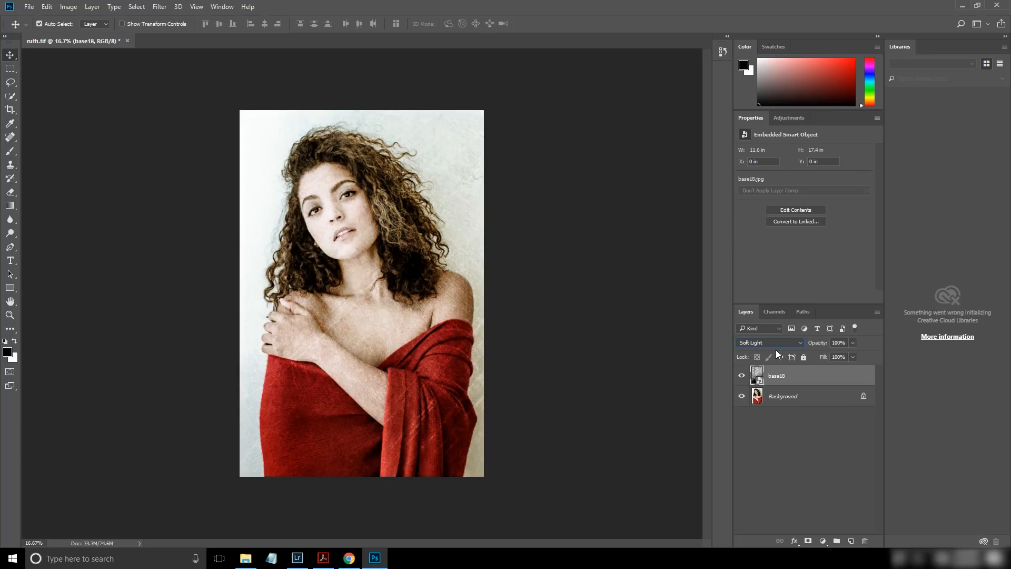
key(Down)
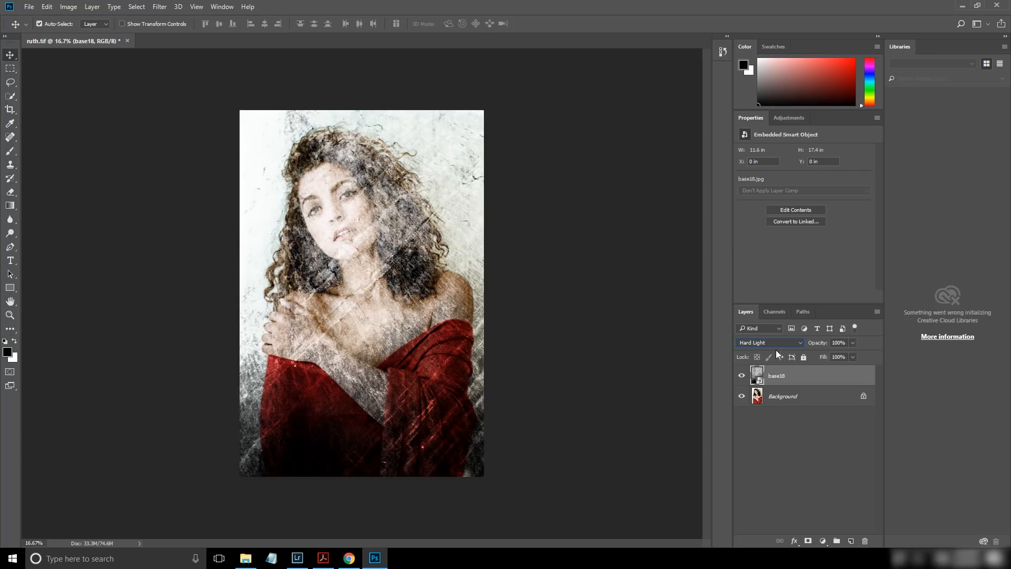
key(Down)
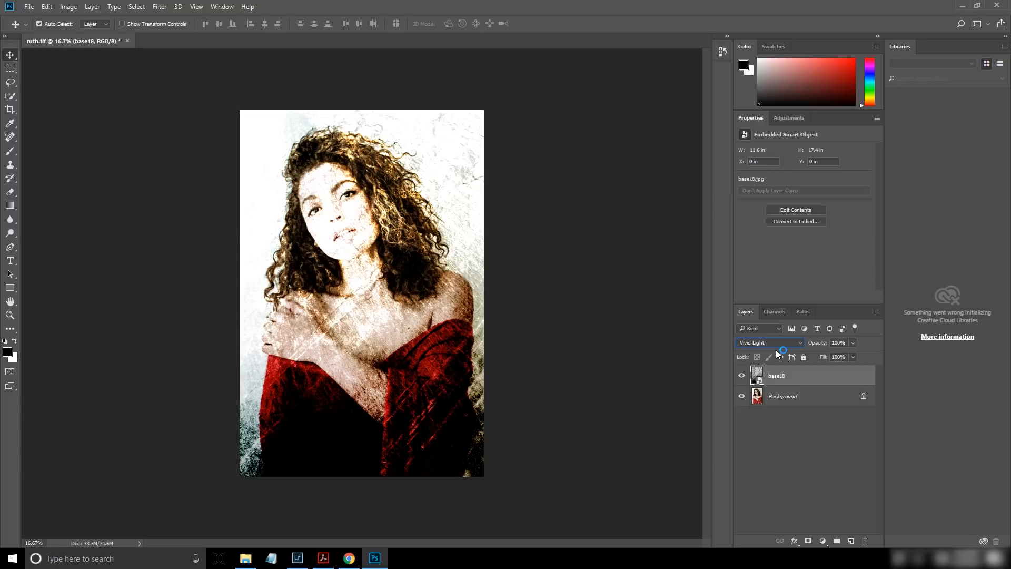
key(Down)
key(Down)
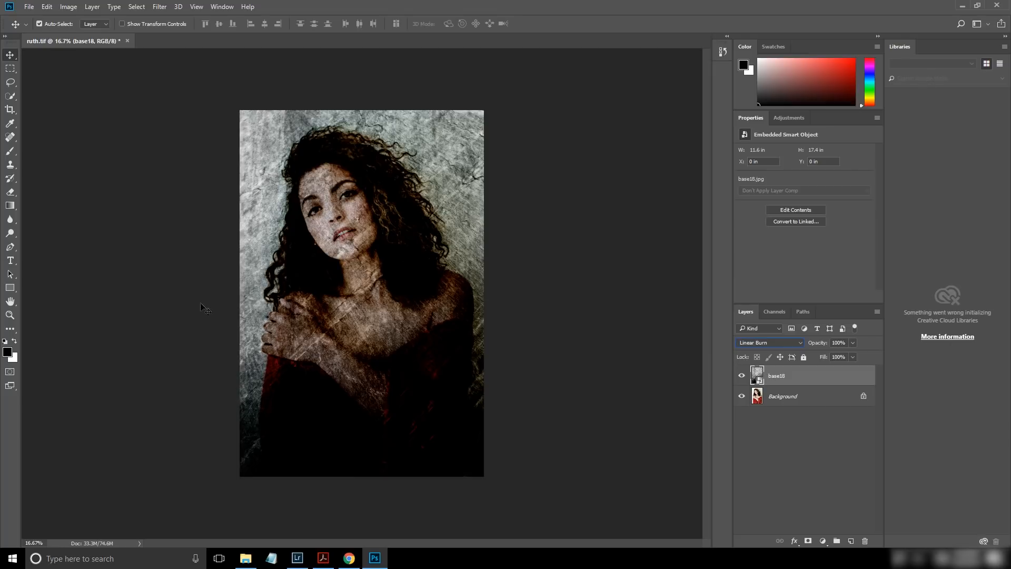
drag(818, 346, 806, 346)
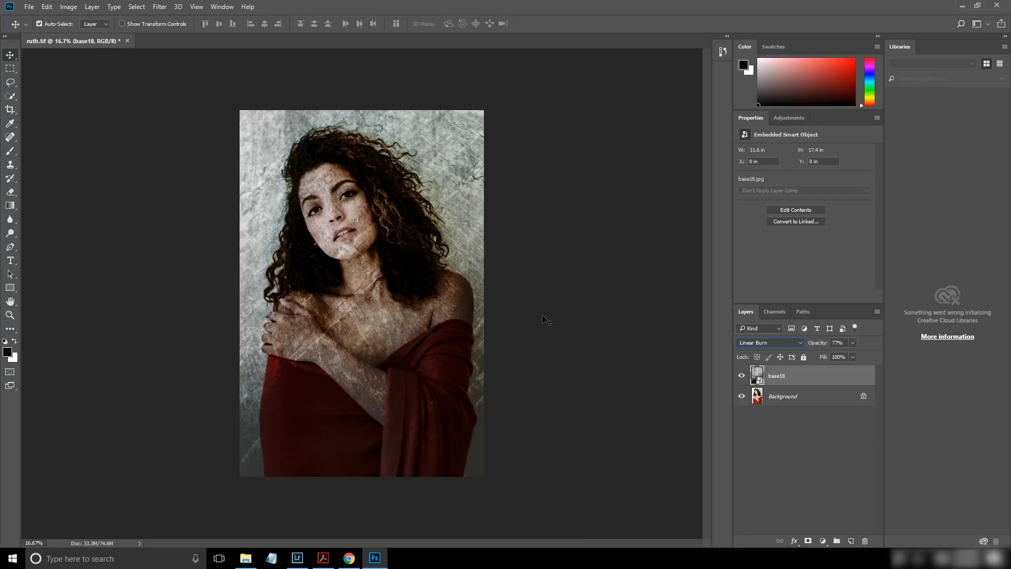
Add a layer mask to base18 and paint the texture off the woman's face, hair, skin and wrap with a black brush of size 900
click(10, 315)
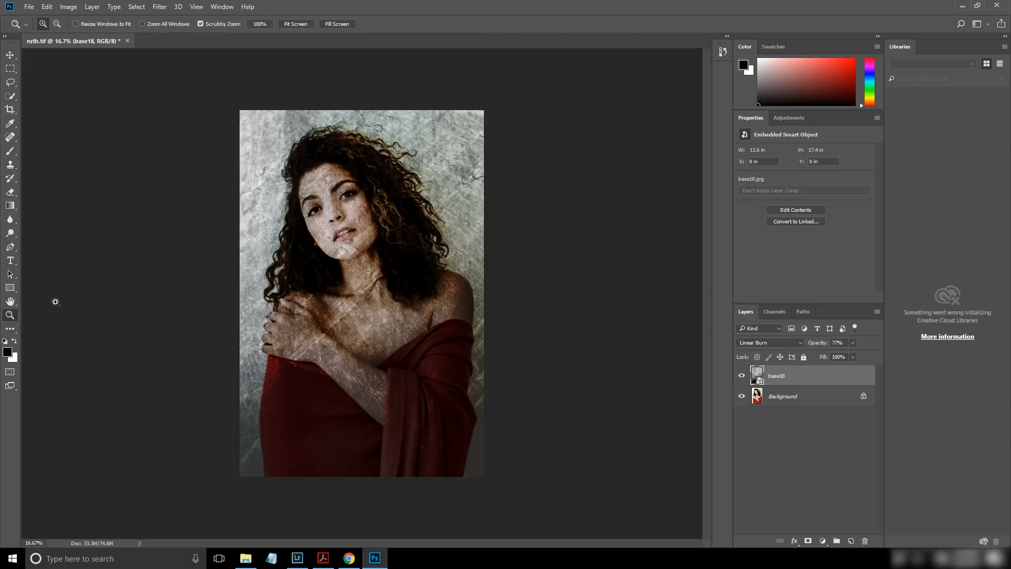
click(347, 228)
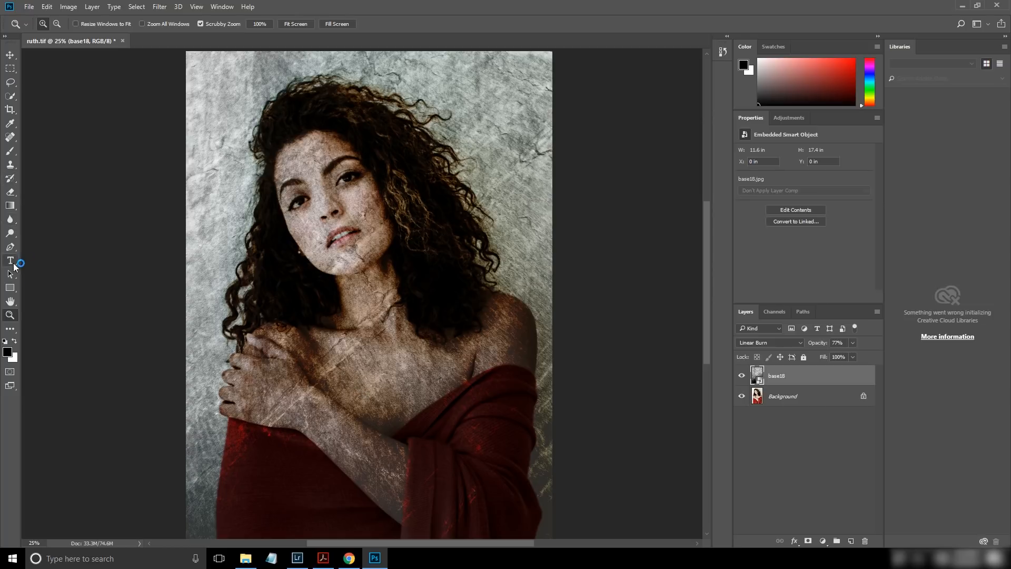
click(10, 151)
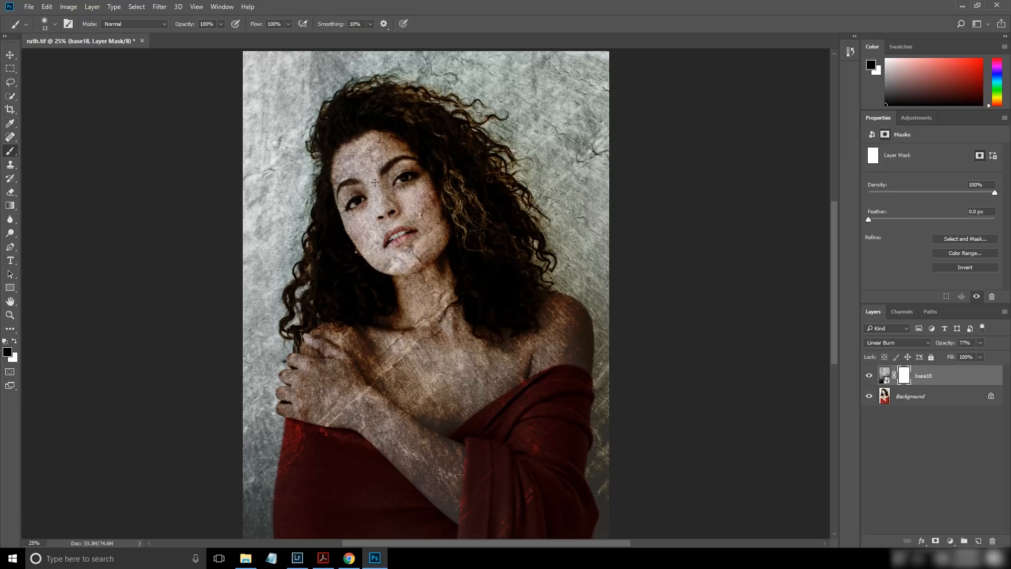
key(bracketright)
key(bracketright)
key(bracketright)
key(bracketright)
key(bracketright)
key(bracketright)
key(bracketright)
key(bracketright)
key(bracketright)
key(bracketright)
key(bracketright)
key(bracketright)
key(bracketright)
key(bracketright)
key(bracketright)
key(bracketright)
key(bracketright)
key(bracketright)
mouse_move(368, 174)
mouse_down()
mouse_move(406, 214)
mouse_move(361, 221)
mouse_move(411, 203)
mouse_move(385, 138)
mouse_move(316, 294)
mouse_move(379, 363)
mouse_move(328, 342)
mouse_move(402, 397)
mouse_move(406, 458)
mouse_move(417, 295)
mouse_move(558, 337)
mouse_move(574, 327)
mouse_move(505, 474)
mouse_move(365, 442)
mouse_move(337, 490)
mouse_move(316, 412)
mouse_move(300, 500)
mouse_move(376, 476)
mouse_move(474, 484)
mouse_move(392, 479)
mouse_up()
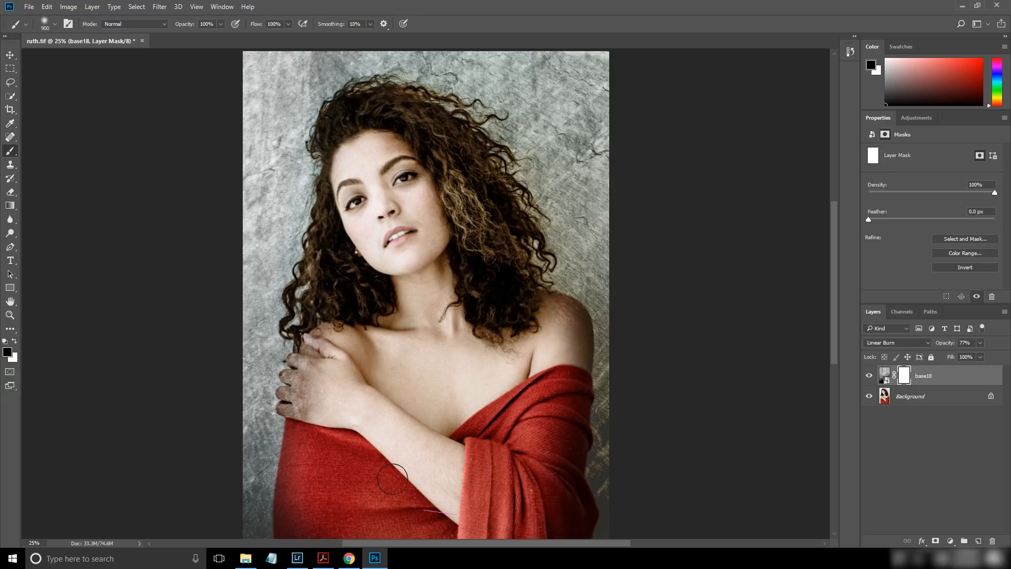
Paint black on the base18 mask over the leftover texture on the shoulder, hand, red wrap and hair
click(10, 314)
drag(363, 328, 348, 338)
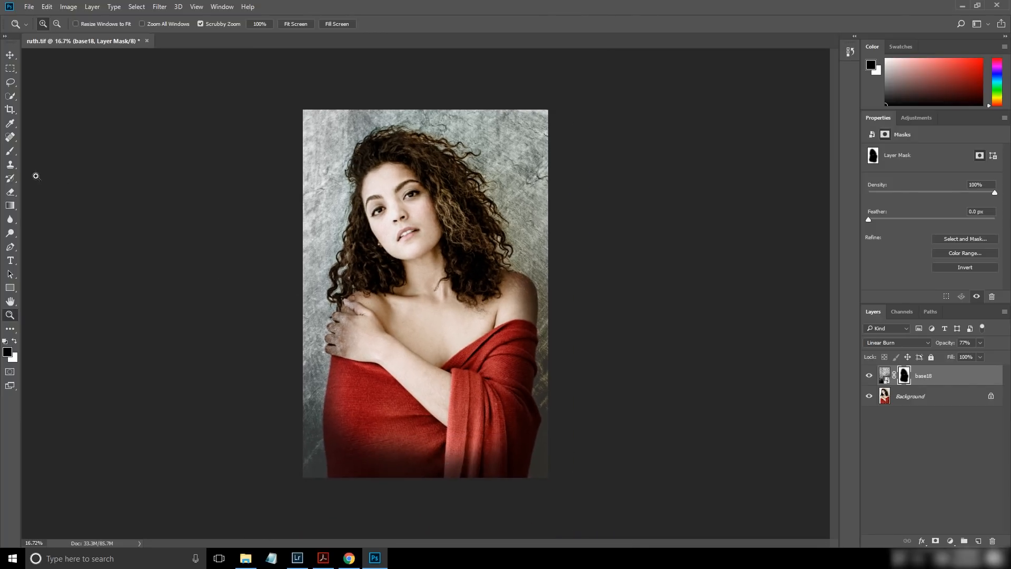
click(10, 151)
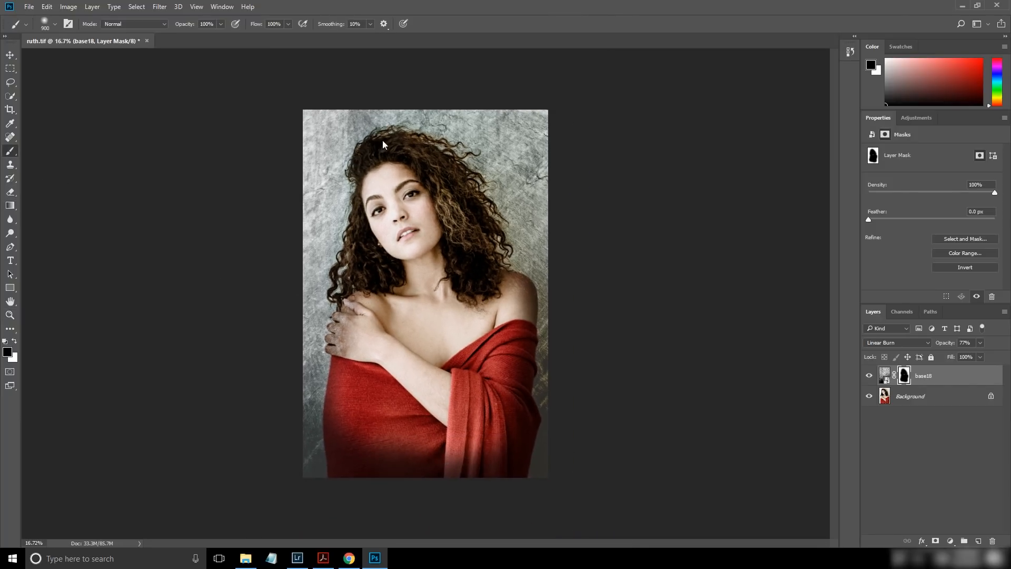
mouse_move(456, 283)
mouse_down()
mouse_move(469, 273)
mouse_move(425, 277)
mouse_up()
drag(337, 312, 342, 310)
mouse_move(337, 421)
mouse_down()
mouse_move(379, 424)
mouse_move(431, 401)
mouse_move(456, 403)
mouse_move(460, 291)
mouse_up()
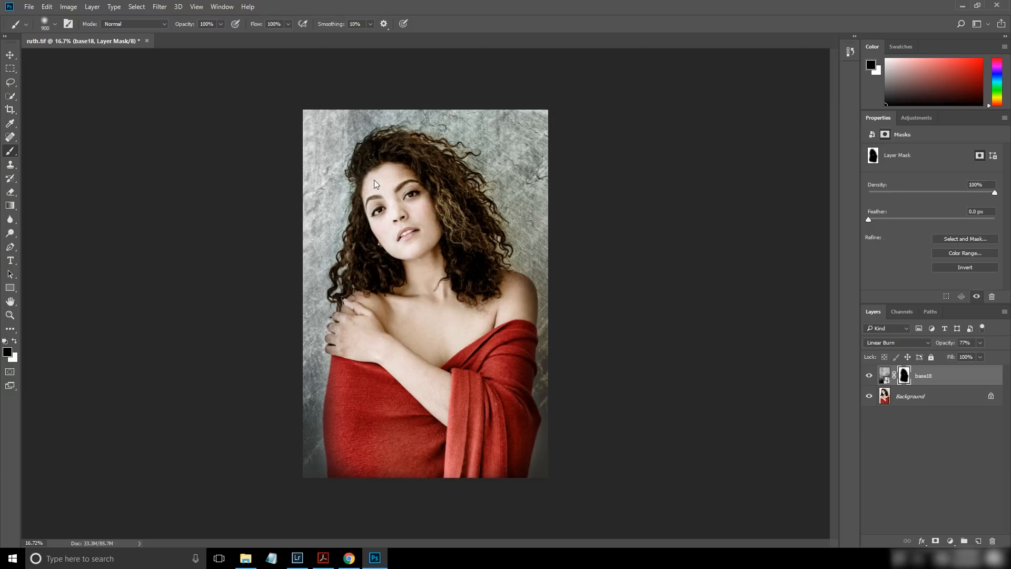
drag(366, 142, 393, 244)
Place the base19 texture from the texture-files folder over the portrait, stretched to fill the canvas, and commit the placement
click(10, 55)
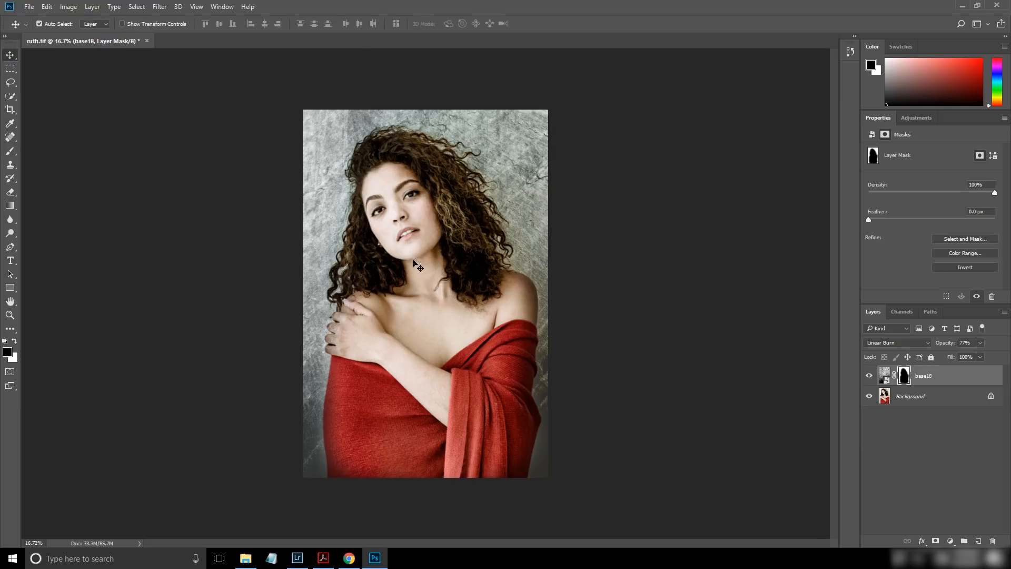
click(248, 559)
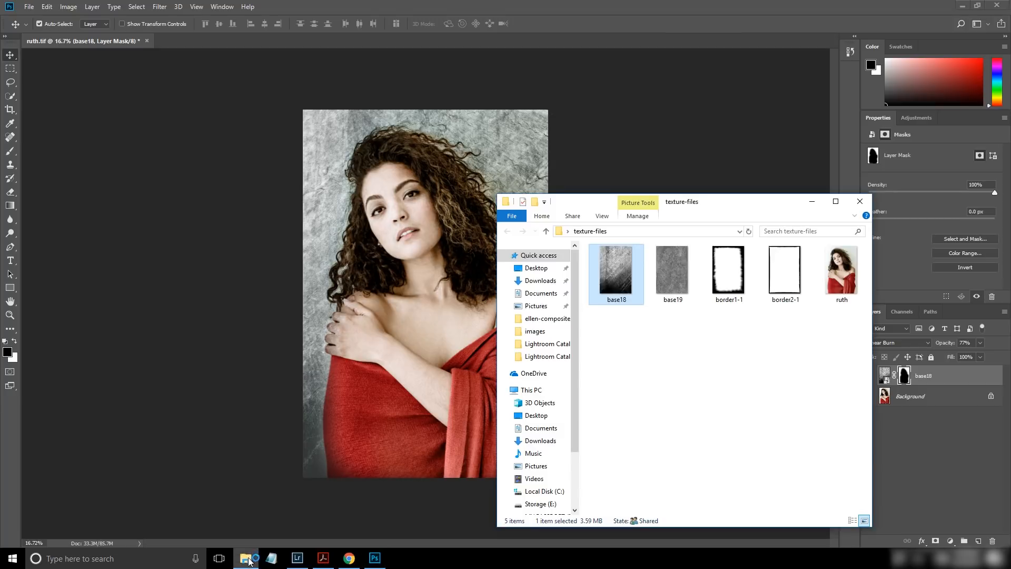
drag(662, 275, 442, 240)
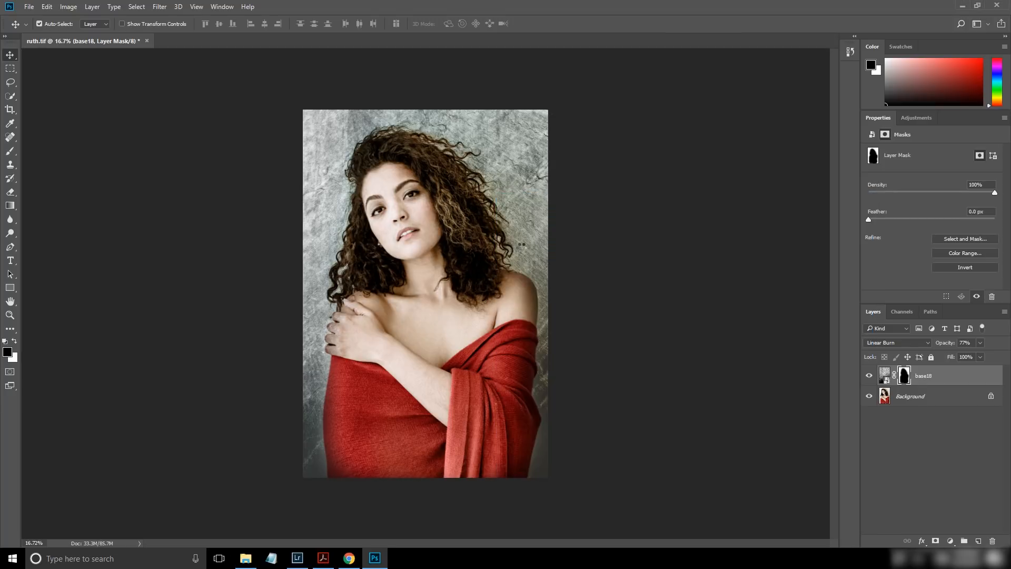
drag(475, 153, 443, 183)
click(361, 23)
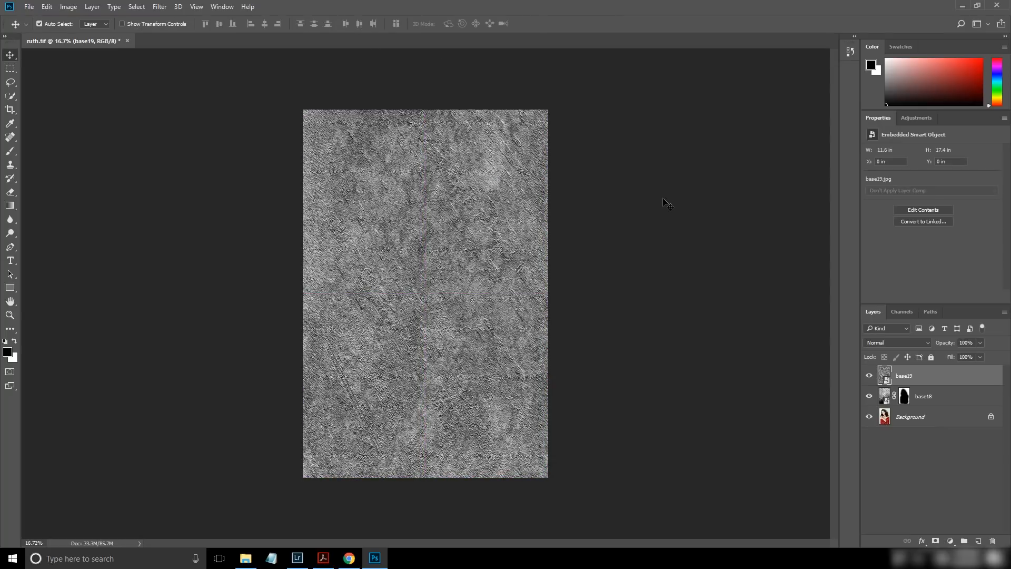
Try successive blend modes on the base19 texture layer and settle on Overlay
click(927, 342)
click(923, 351)
key(Down)
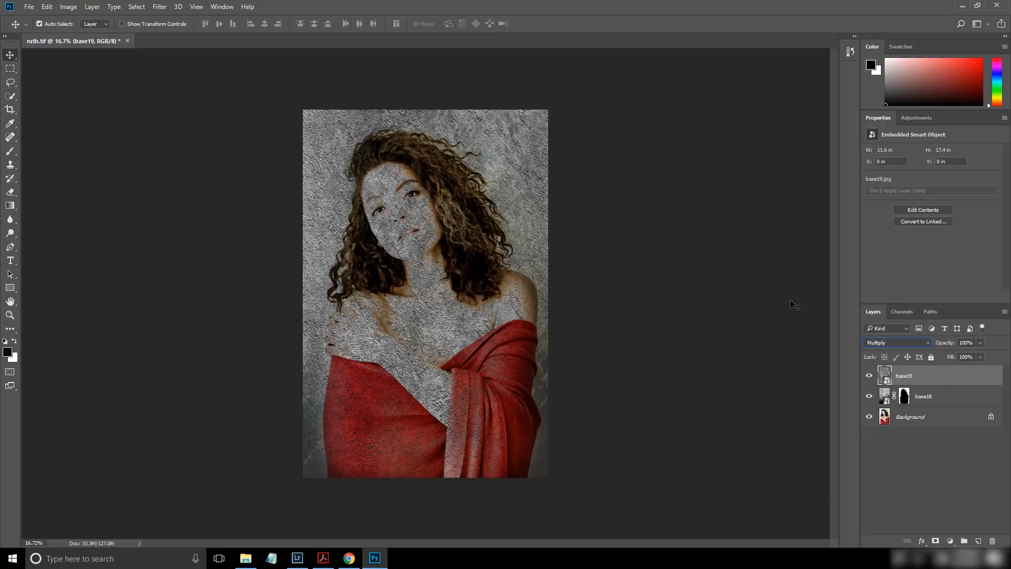
key(Down)
key(Down)
key(Down)
key(Down)
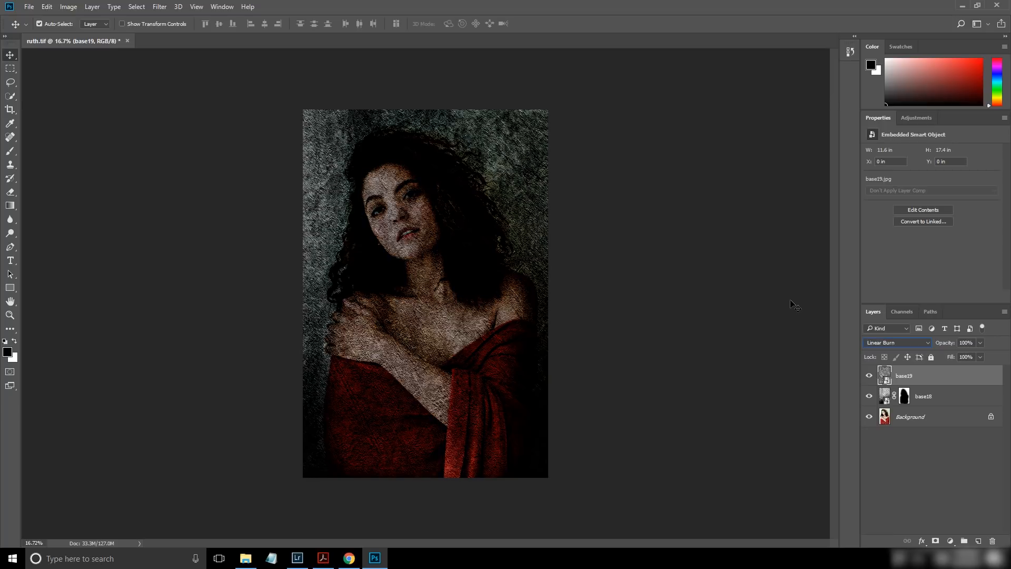
key(Down)
key(Down)
key(Down)
key(Down)
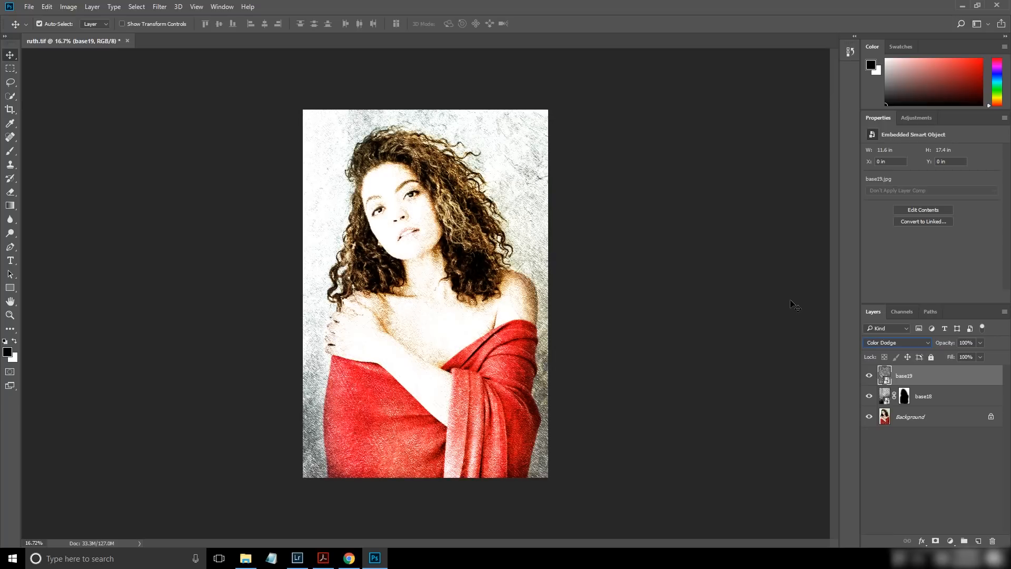
key(Down)
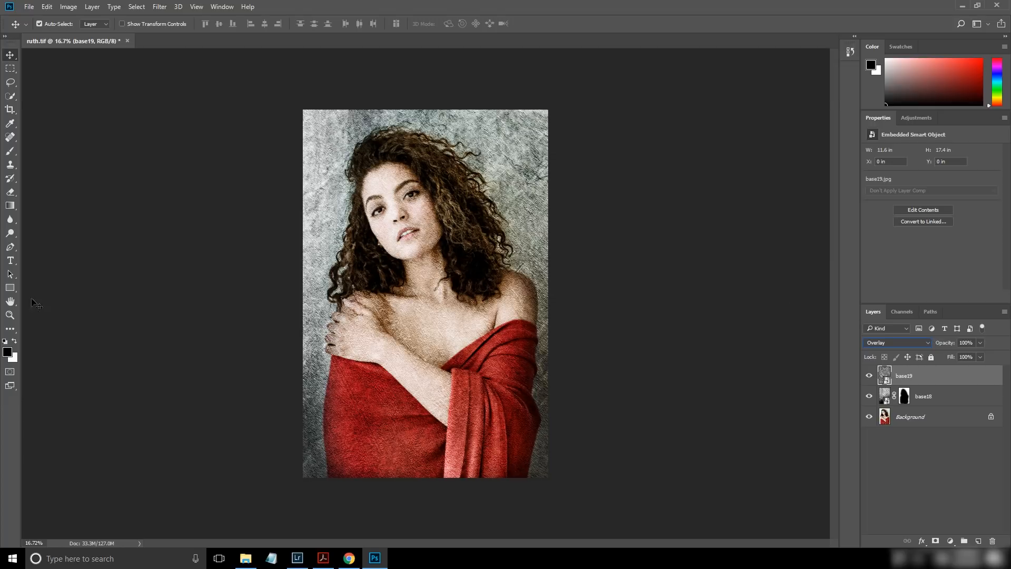
Lower the base19 layer's opacity to 45% while judging the texture close up on the skin
click(10, 314)
click(432, 241)
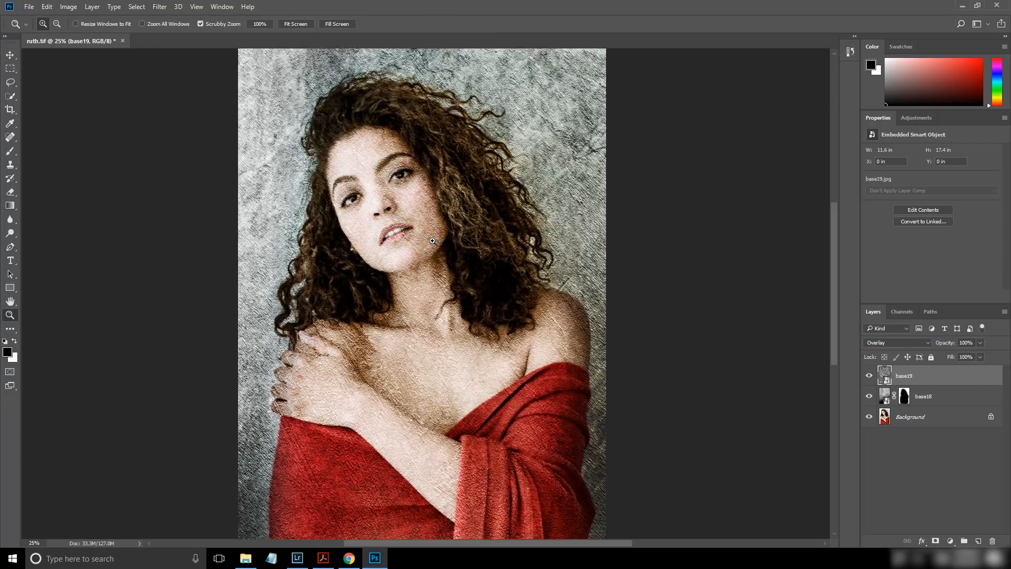
click(432, 240)
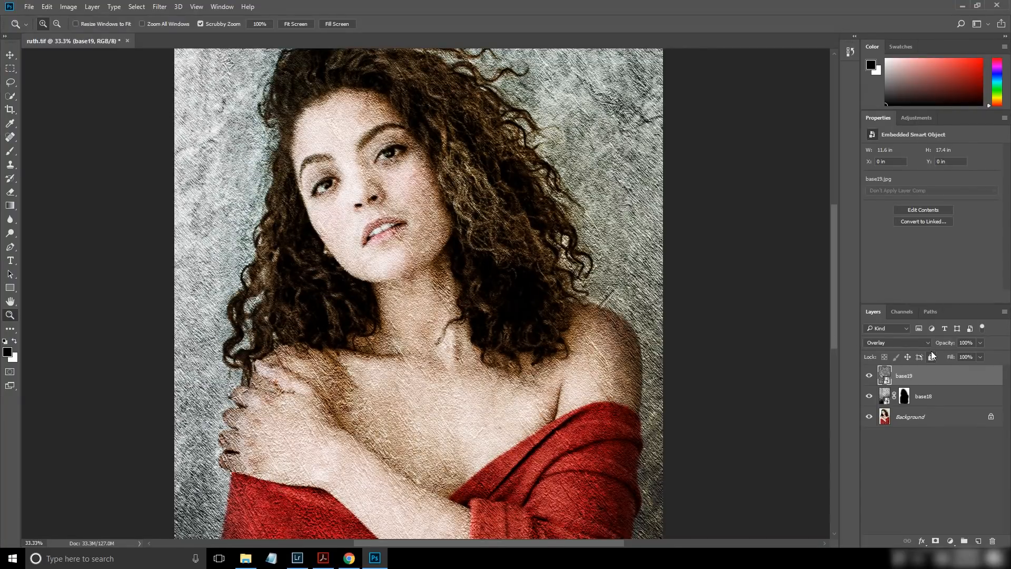
drag(946, 343, 924, 349)
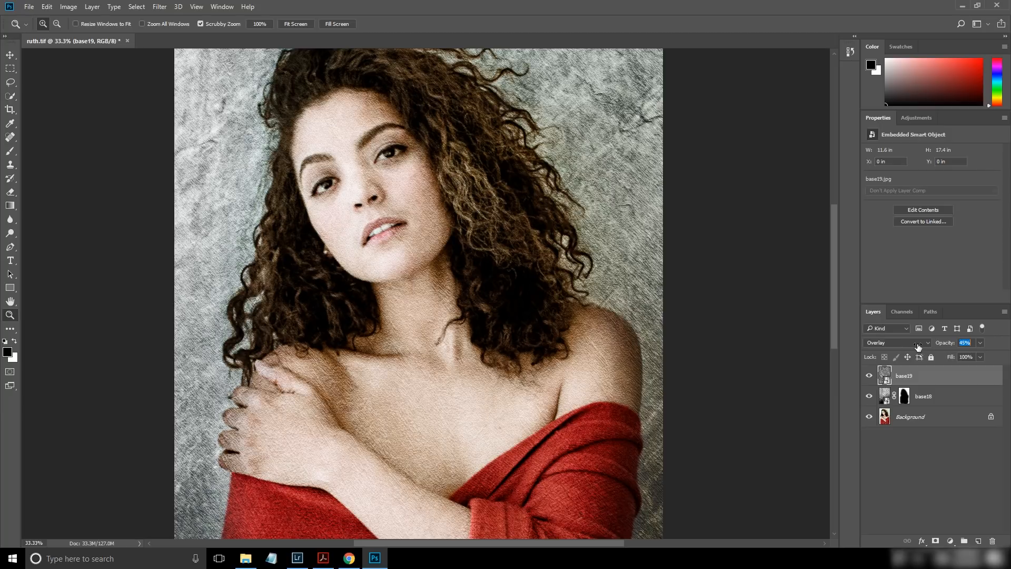
drag(917, 350, 918, 350)
Examine the combined textures close up on the skin, hair and backdrop, and in the whole portrait
mouse_move(392, 249)
mouse_down()
mouse_move(370, 255)
mouse_move(397, 239)
mouse_up()
click(403, 266)
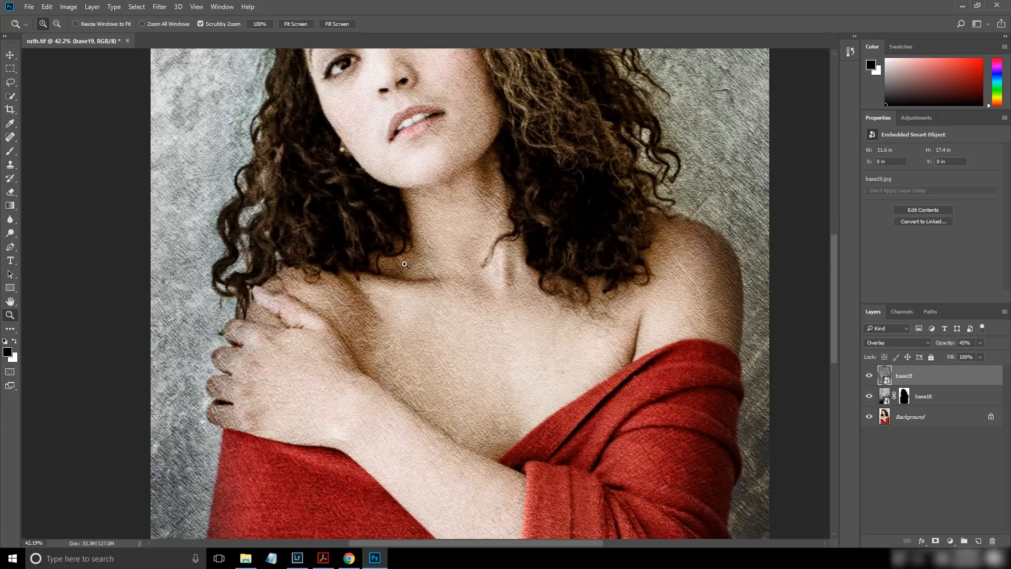
drag(503, 280, 463, 287)
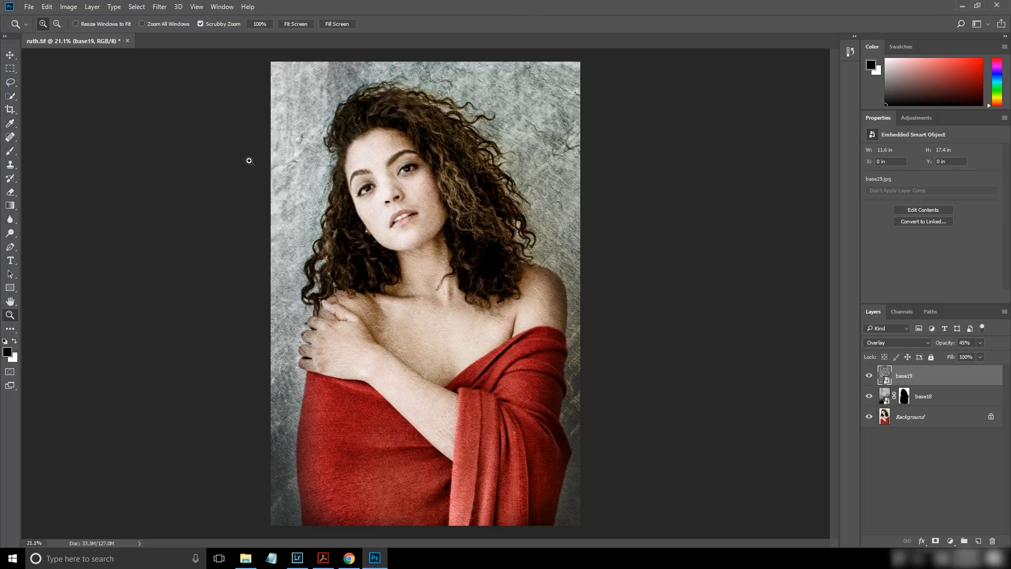
drag(313, 85, 317, 84)
click(317, 85)
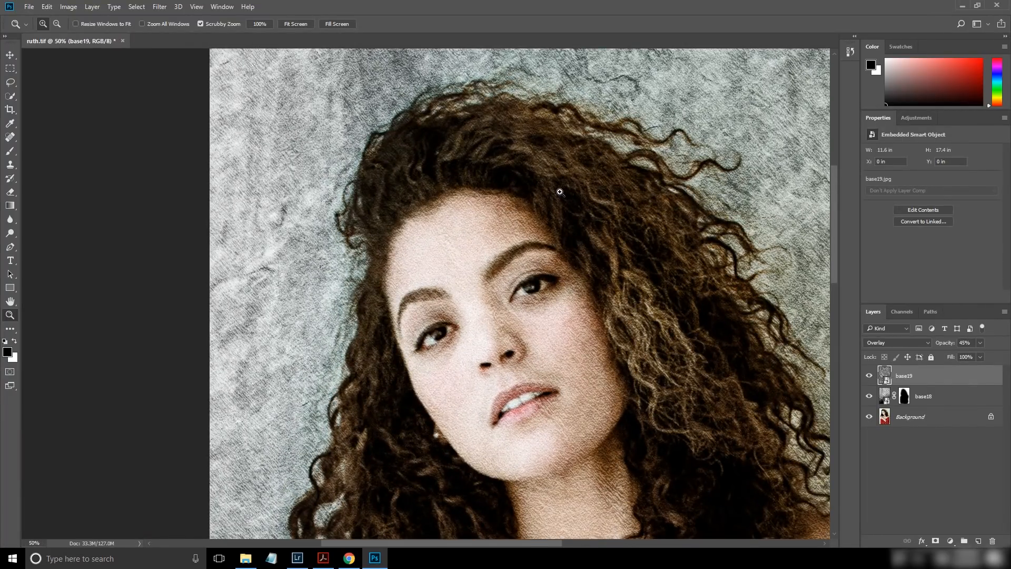
drag(547, 198, 431, 204)
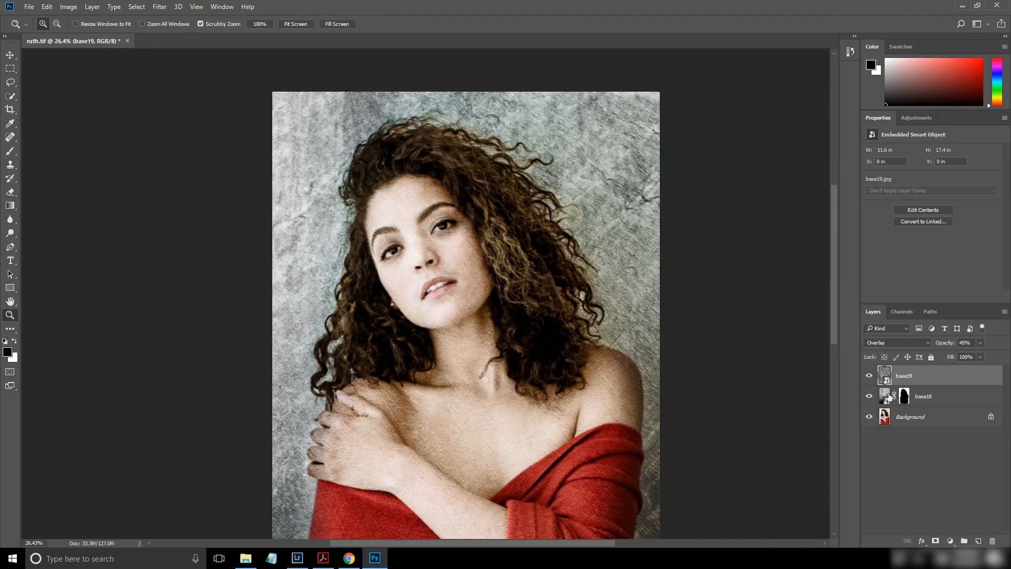
Try masking parts of the base19 texture with a black brush on a new layer mask, and discard the mask
click(944, 414)
click(946, 398)
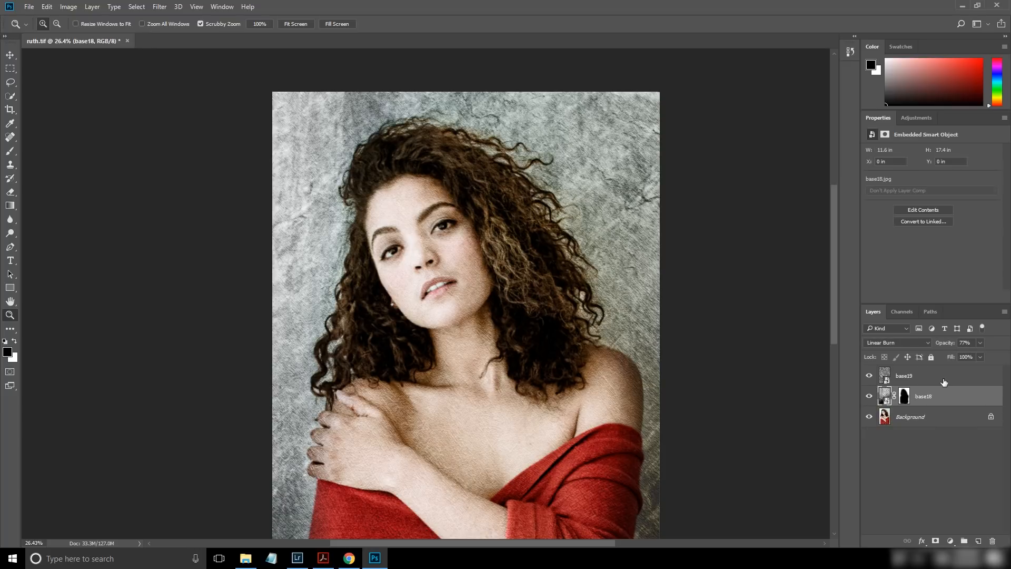
click(943, 380)
click(933, 539)
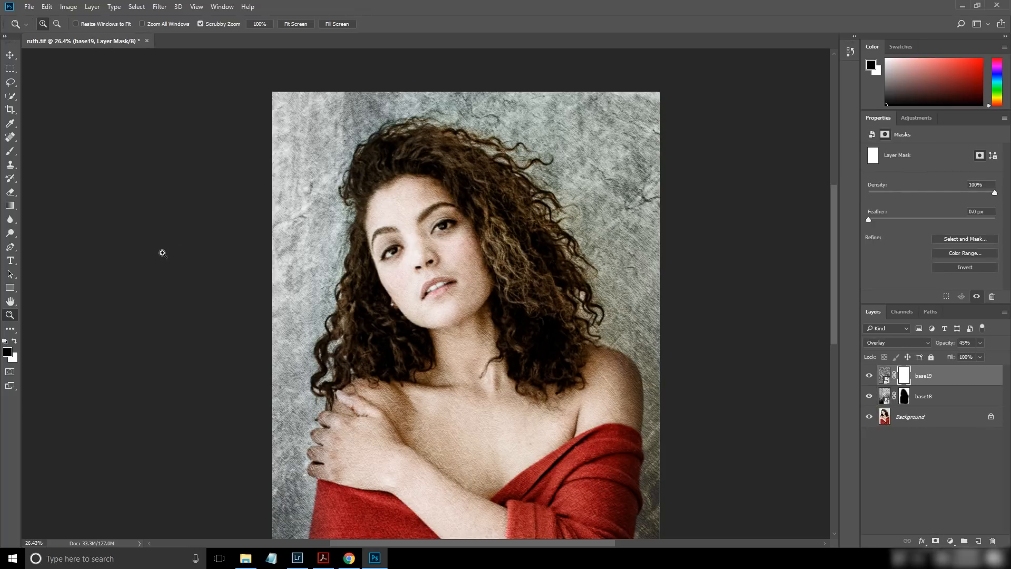
click(11, 152)
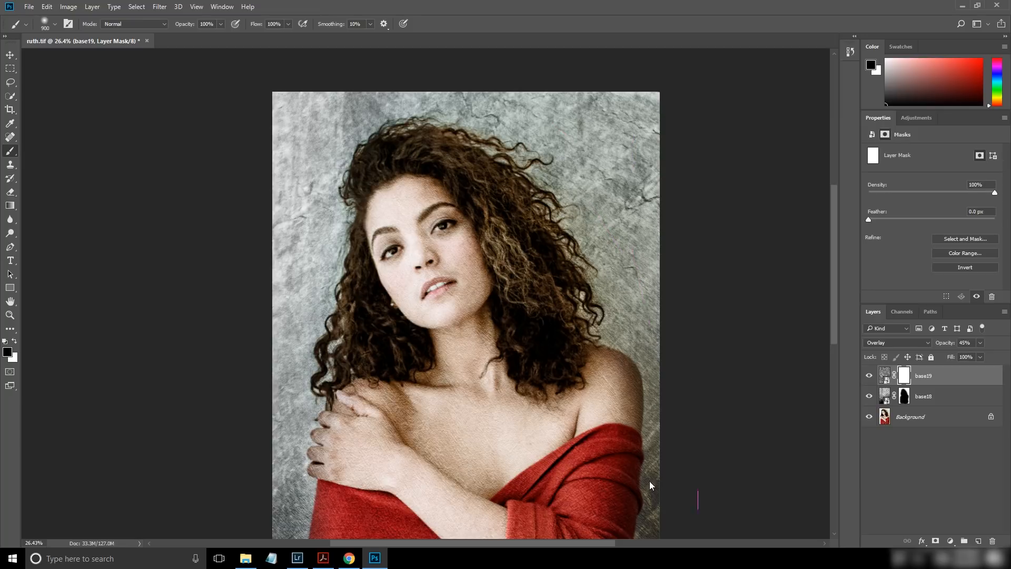
scroll(130, 236, down, 3)
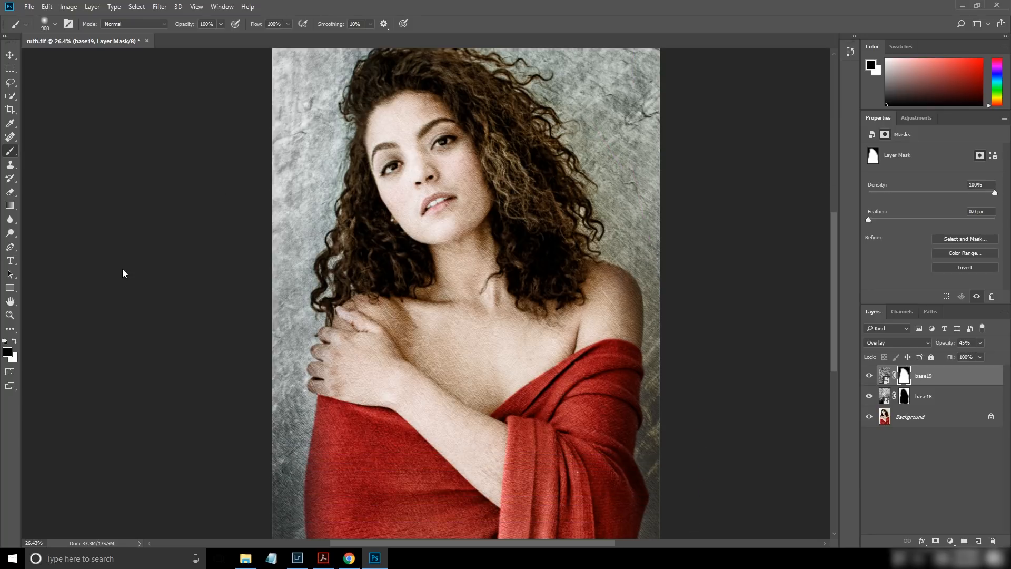
scroll(216, 383, up, 1)
key(v)
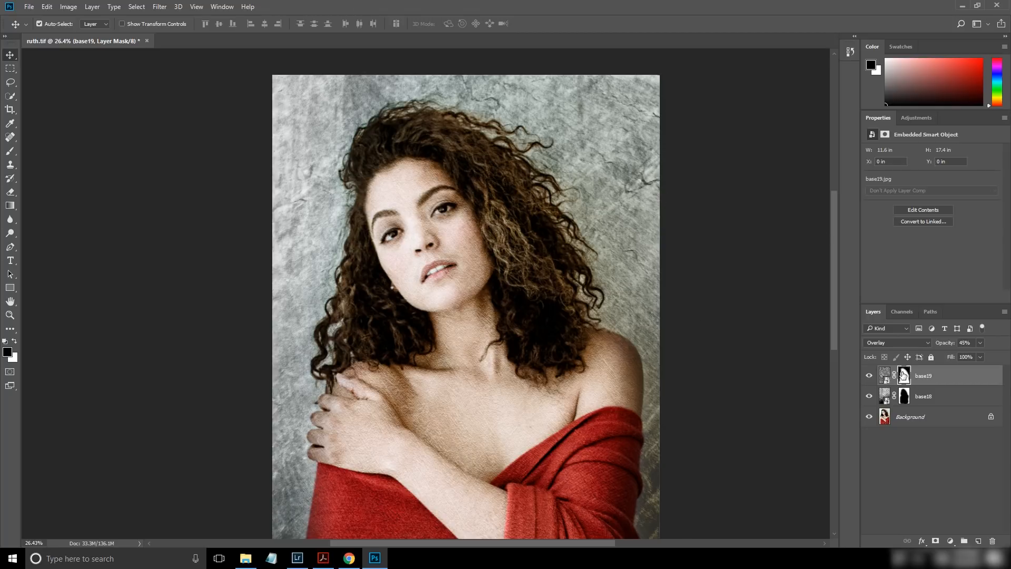
drag(903, 374, 993, 542)
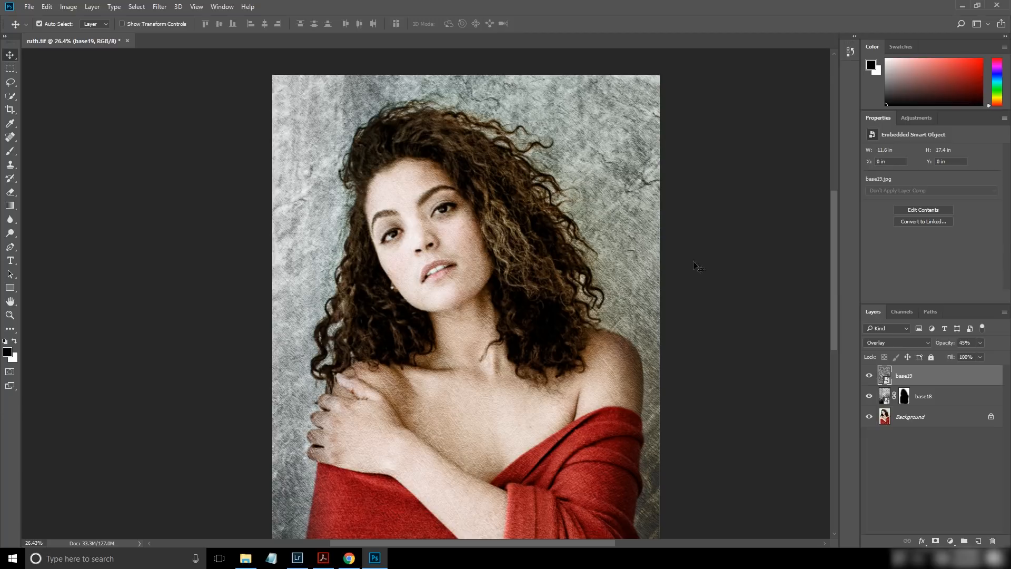
Place border2-1 from the texture-files folder over the whole portrait, scaled to fill the canvas, and commit the placement
scroll(679, 231, down, 2)
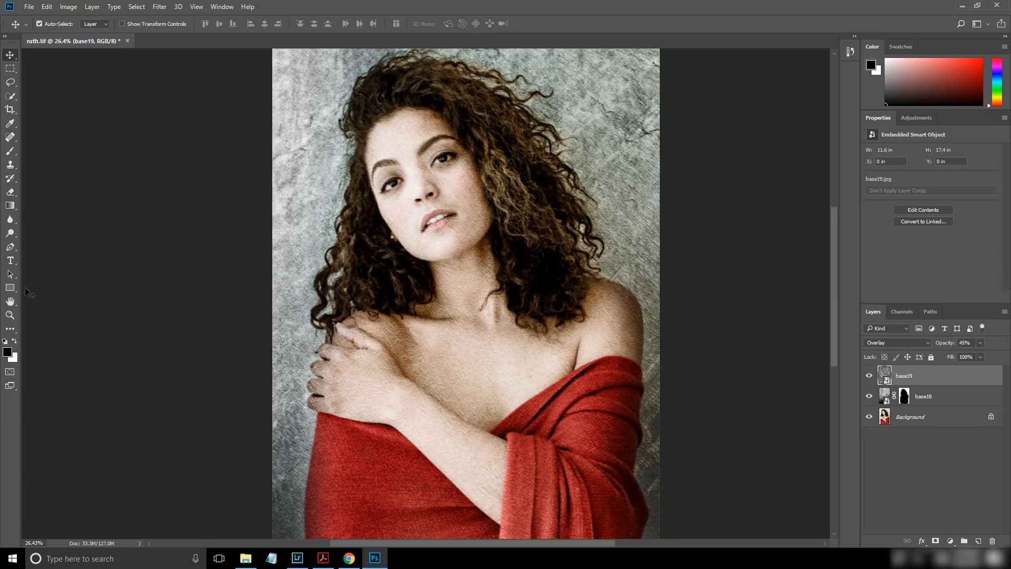
click(10, 315)
drag(503, 282, 479, 282)
key(v)
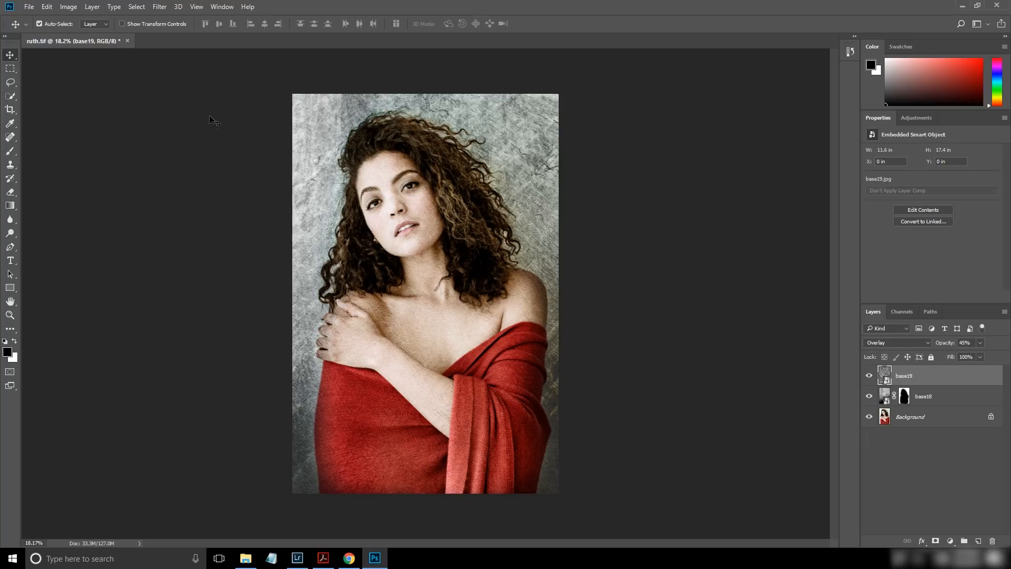
click(245, 557)
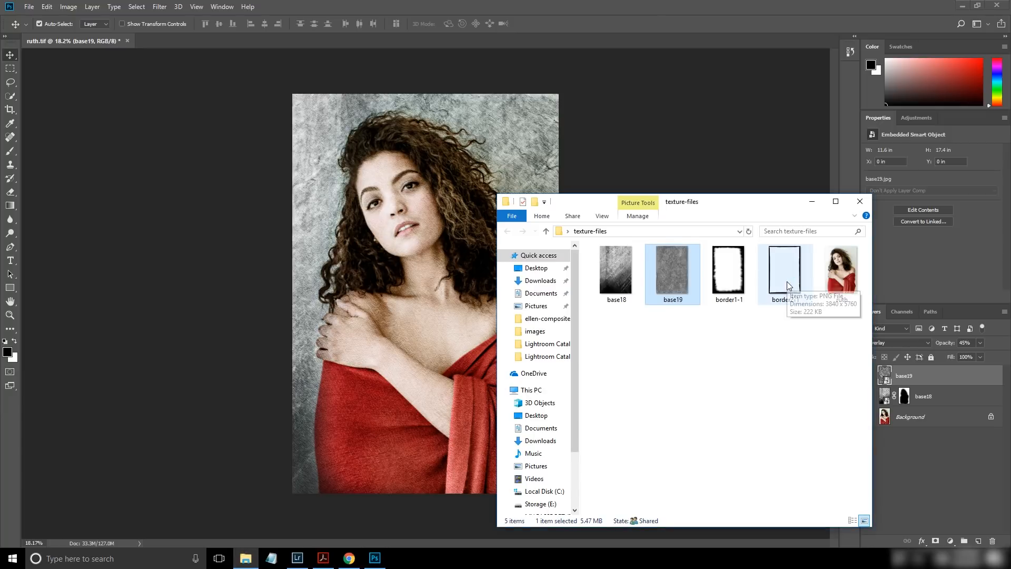
drag(783, 273, 487, 204)
drag(529, 161, 548, 259)
click(358, 25)
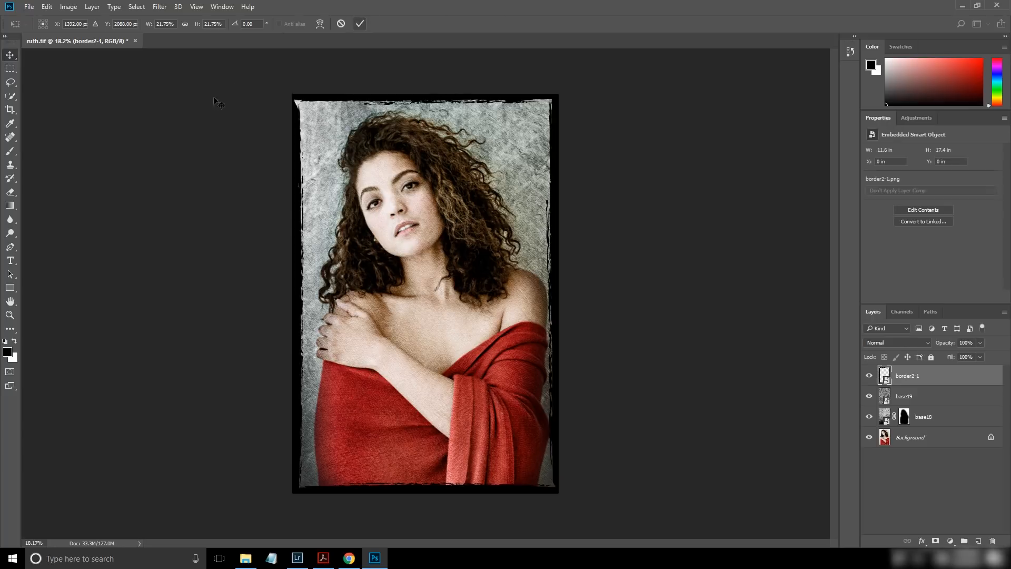
Set the border2-1 layer to the Overlay blend mode and lower its opacity to 82%
click(927, 342)
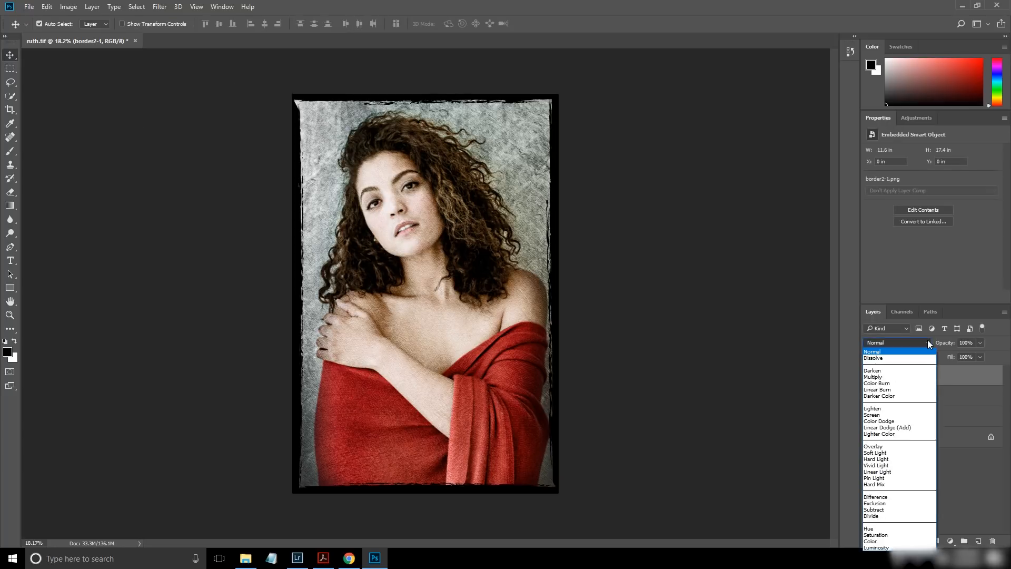
click(899, 447)
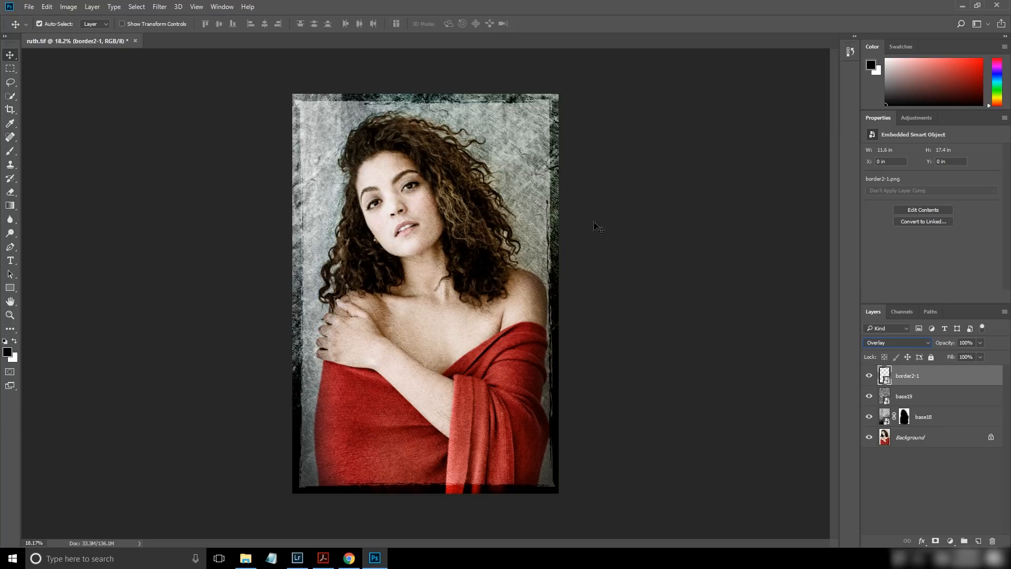
mouse_move(945, 345)
mouse_down()
mouse_move(911, 348)
mouse_move(935, 349)
mouse_up()
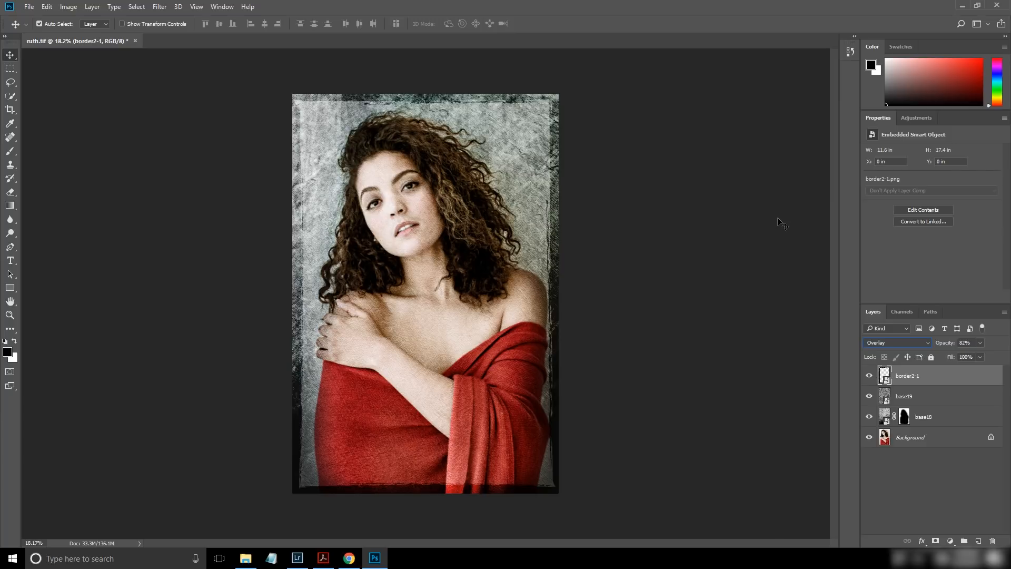
Apply a Gaussian Blur to the border2-1 layer as a smart filter
click(160, 8)
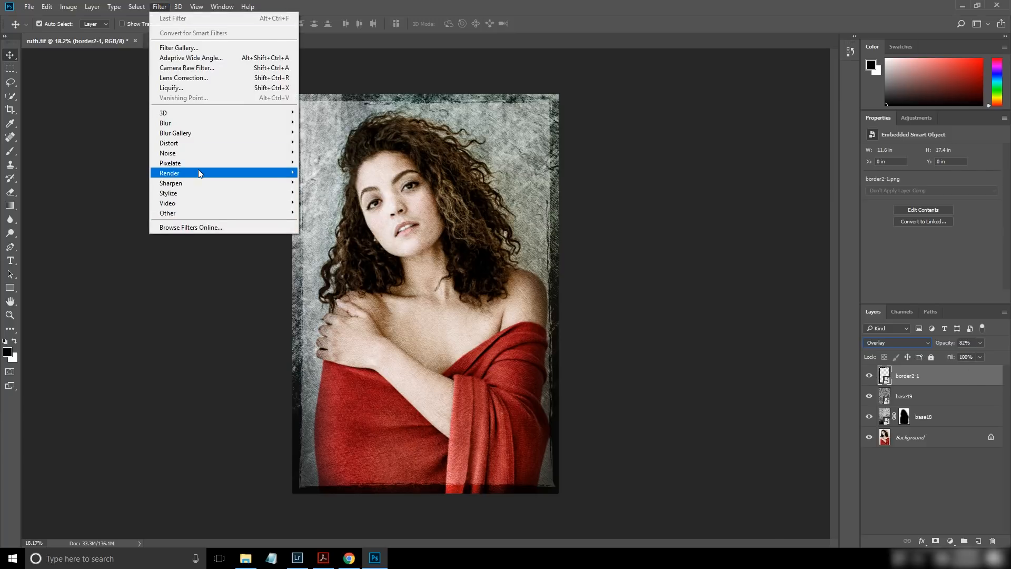
mouse_move(198, 140)
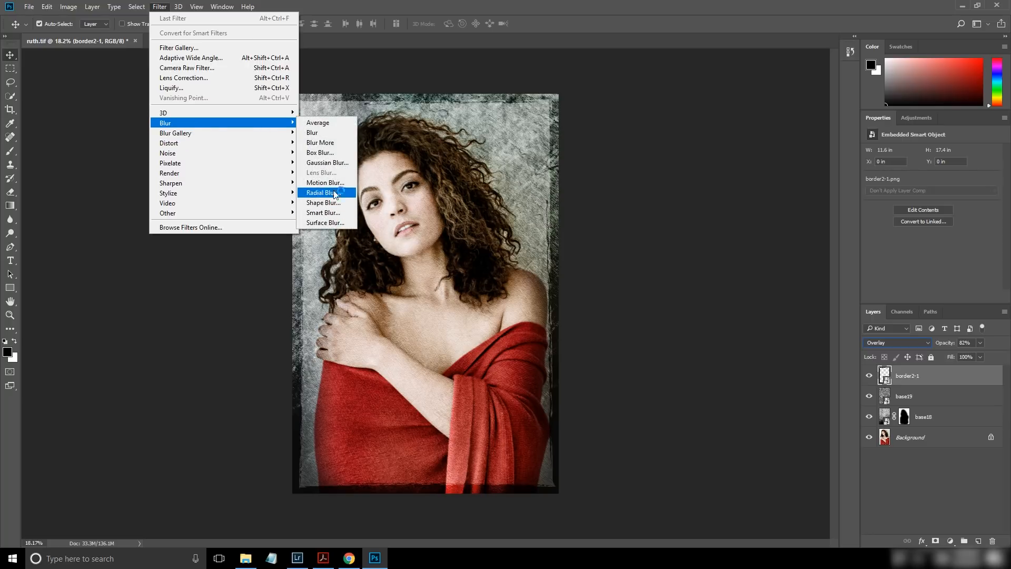
click(333, 163)
drag(485, 128, 670, 140)
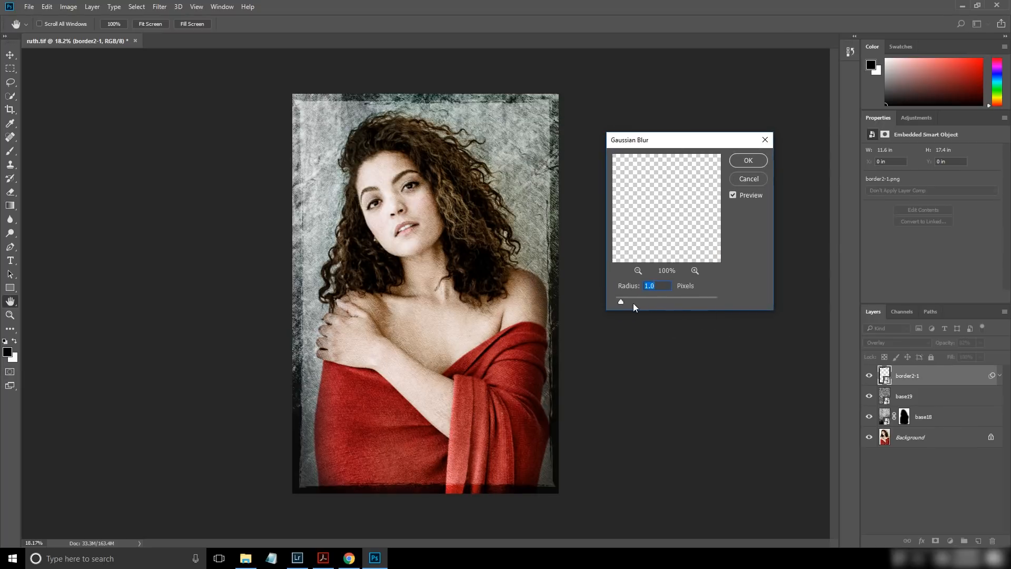
click(748, 160)
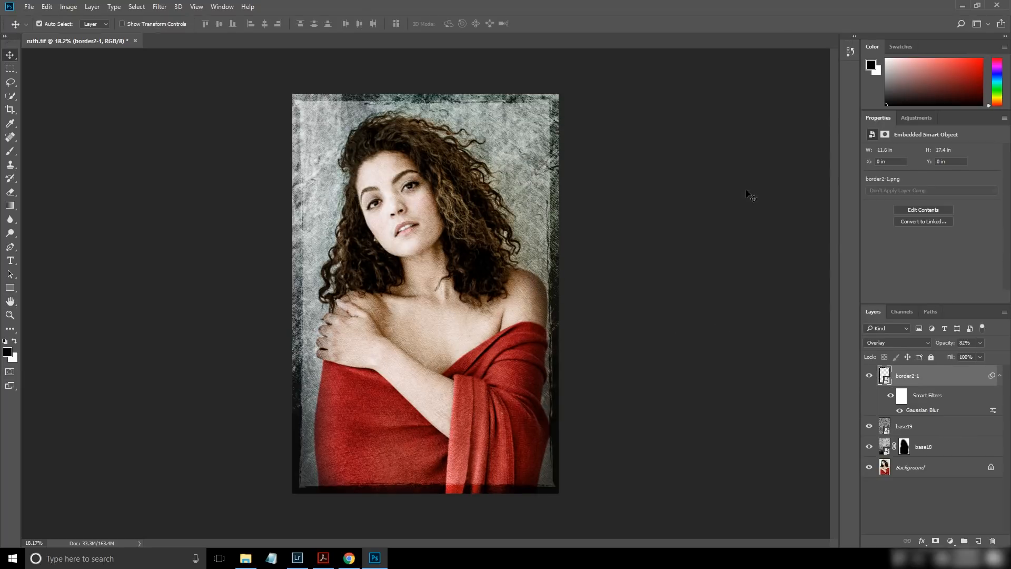
Raise the border2-1 layer's Gaussian Blur radius to about 23.5 pixels to soften the border
double_click(916, 410)
mouse_move(655, 301)
mouse_down()
mouse_move(681, 296)
mouse_move(662, 301)
mouse_up()
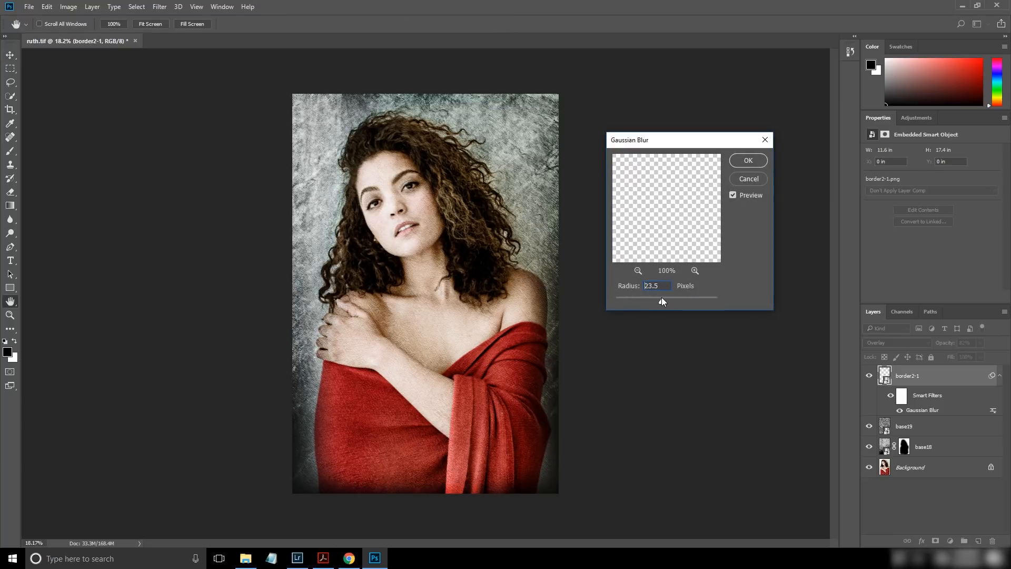
click(739, 162)
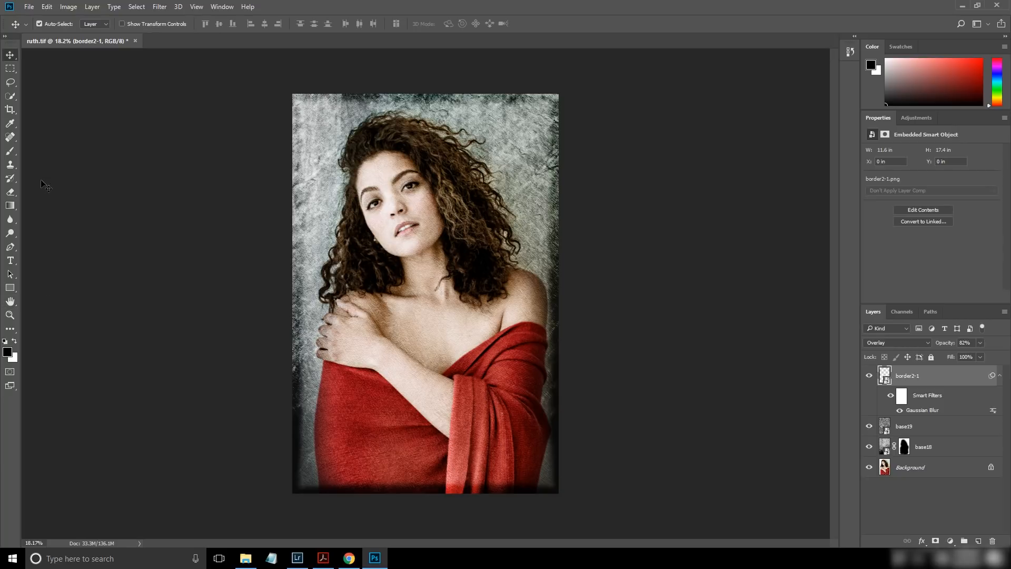
Hide the border2-1 layer and place border1-1 from the texture-files folder over the portrait, scaled to fill the canvas
click(869, 376)
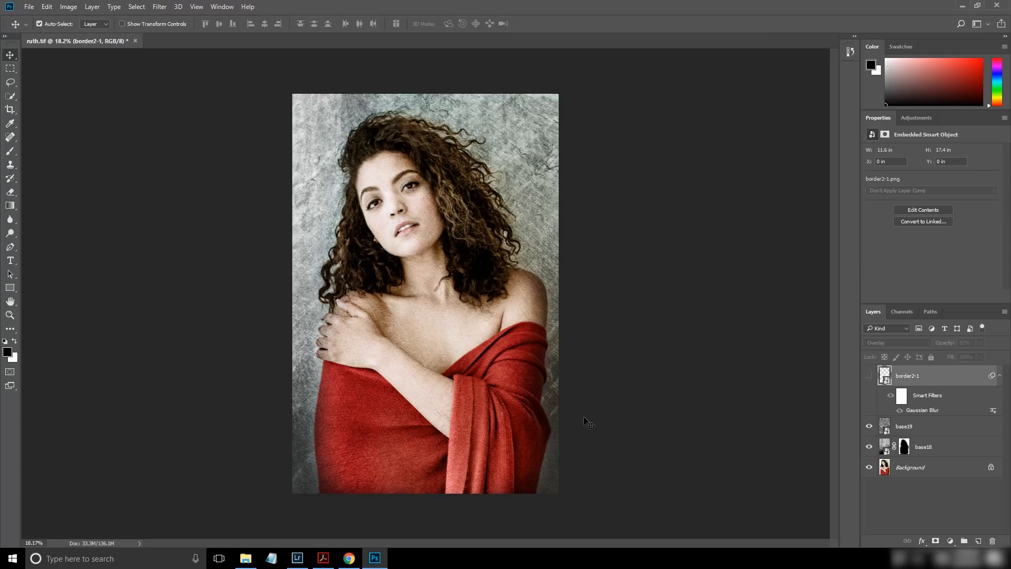
click(245, 557)
drag(726, 271, 456, 270)
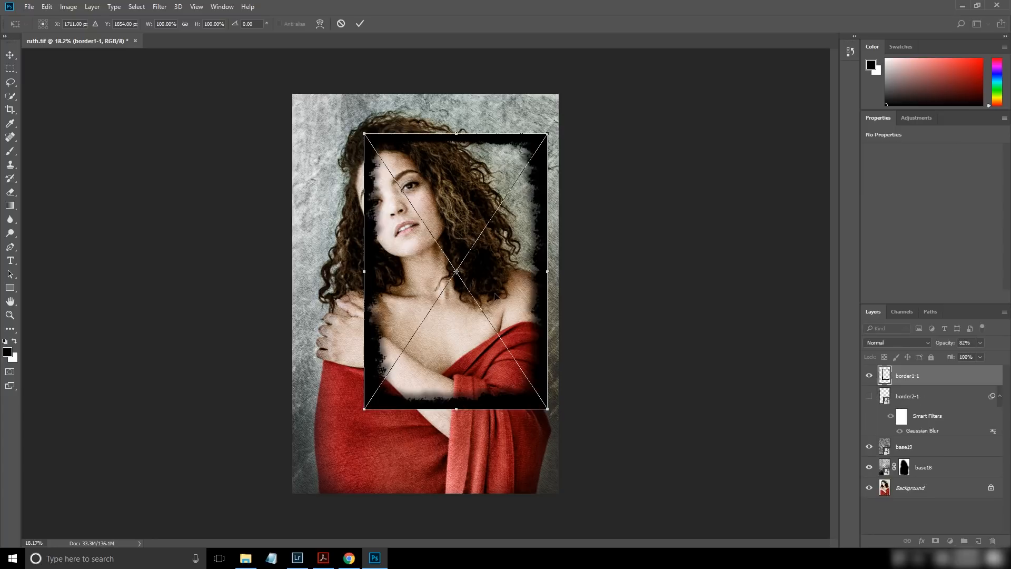
drag(538, 211, 467, 177)
drag(474, 365, 558, 491)
click(360, 23)
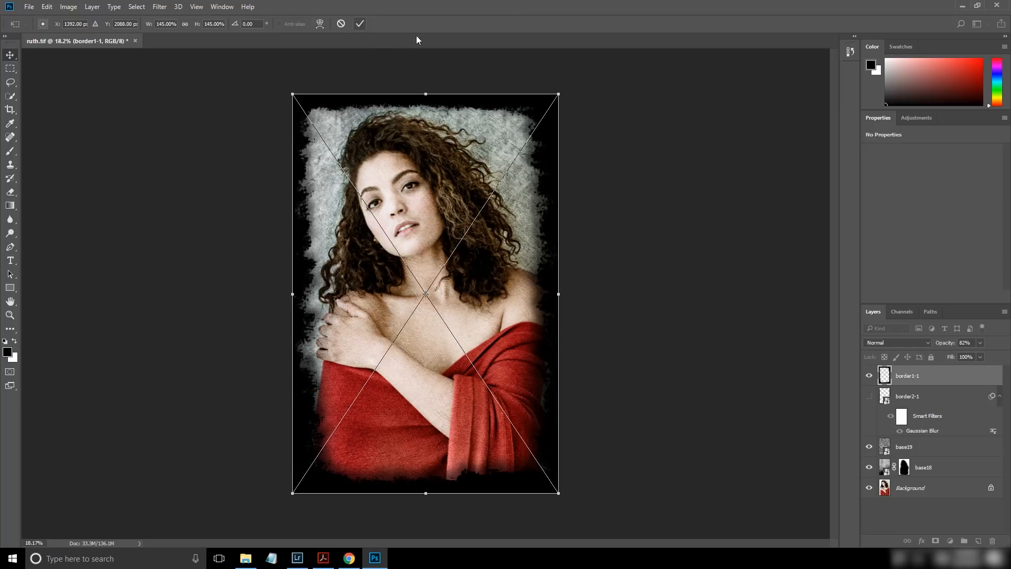
Set the border1-1 layer to the Overlay blend mode and lower its opacity to 84%
click(927, 345)
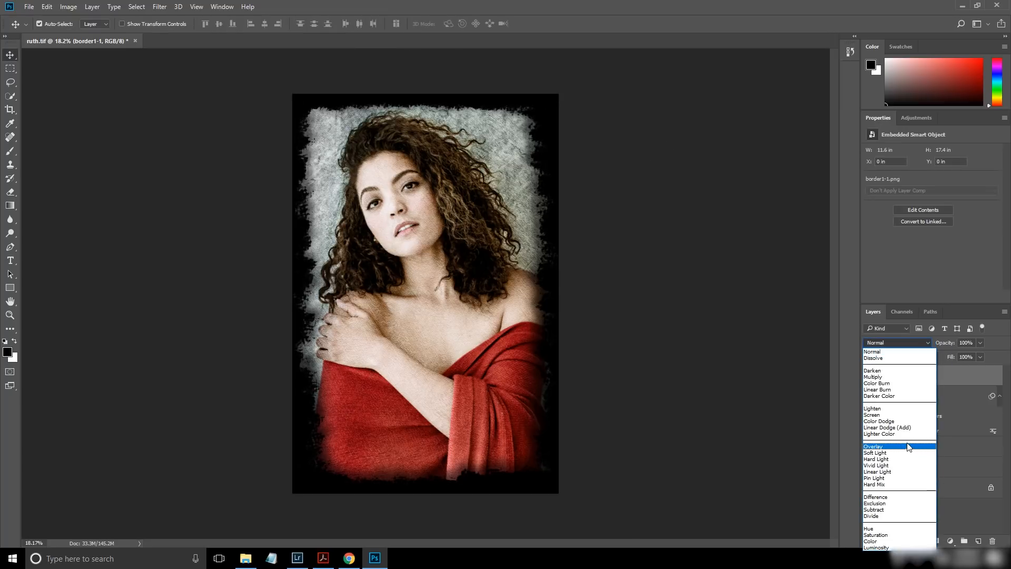
click(908, 447)
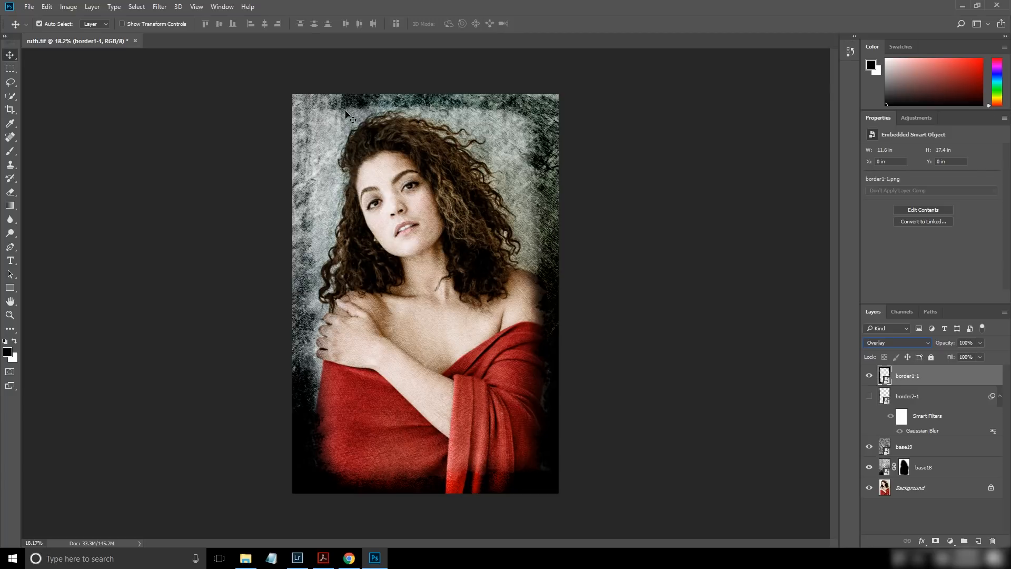
drag(941, 344, 920, 346)
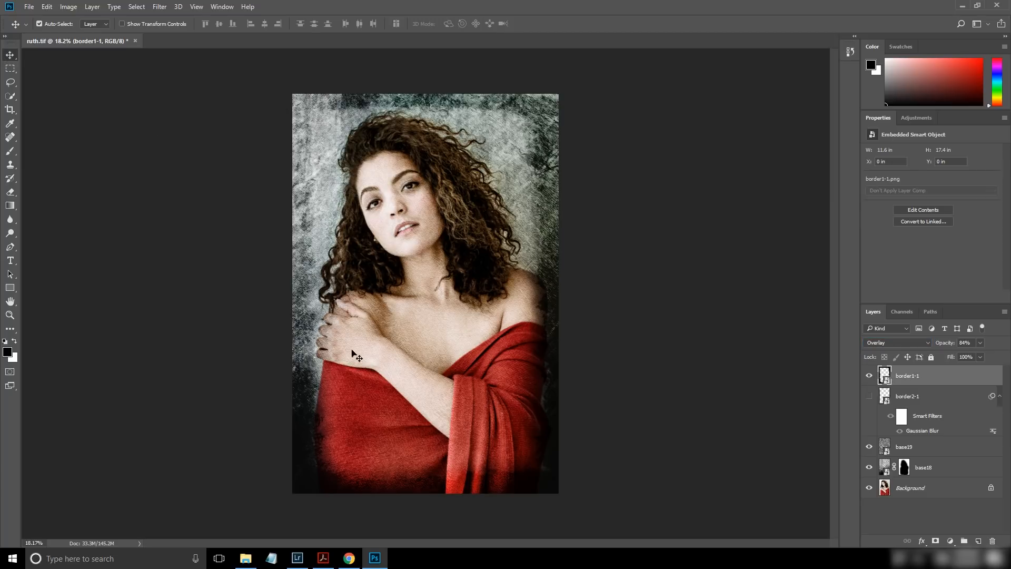
Add an empty layer beneath border1-1 and brush black along the image's left edge and upper left corner
key(ctrl+t)
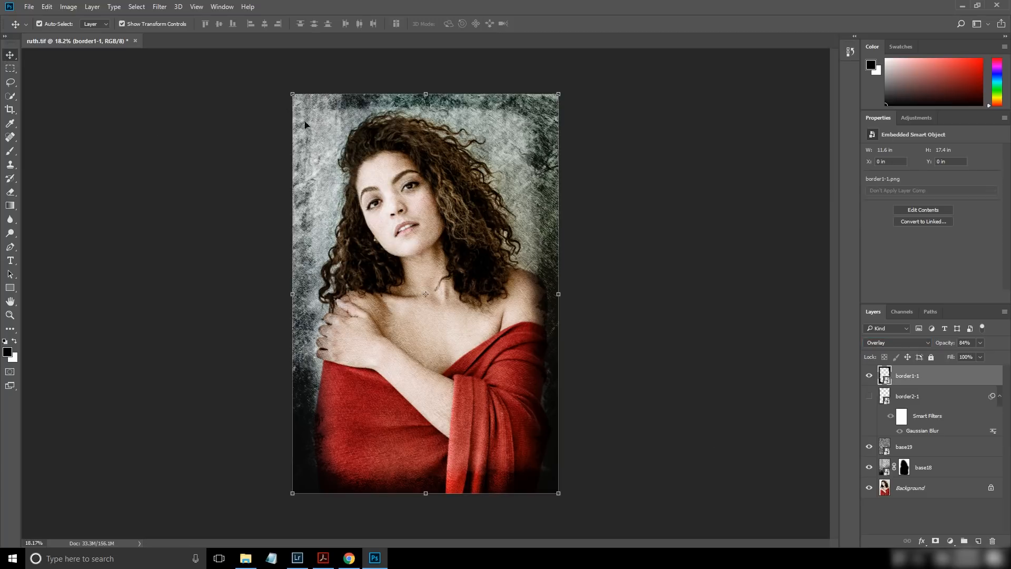
click(979, 541)
drag(960, 372, 961, 406)
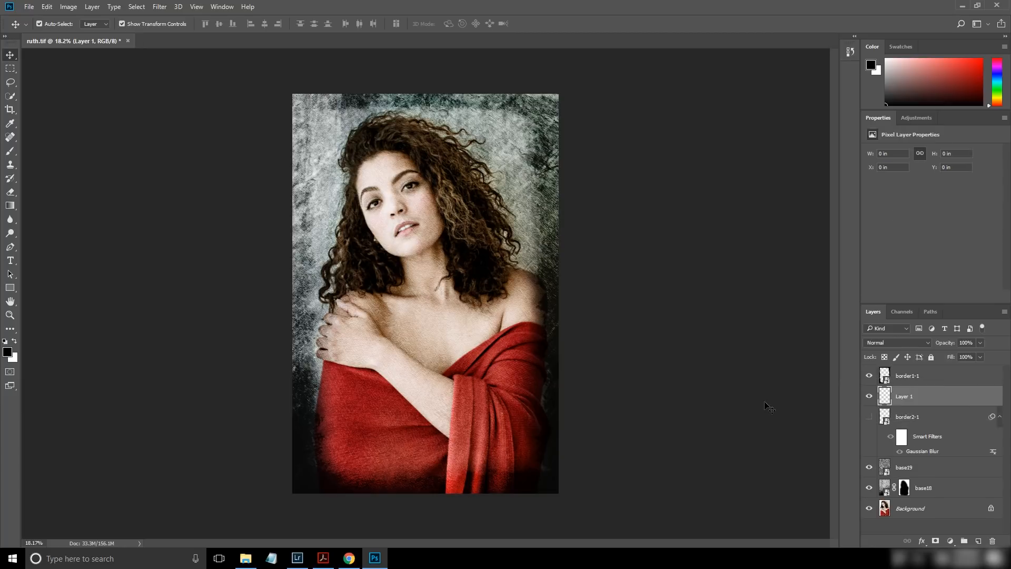
click(10, 151)
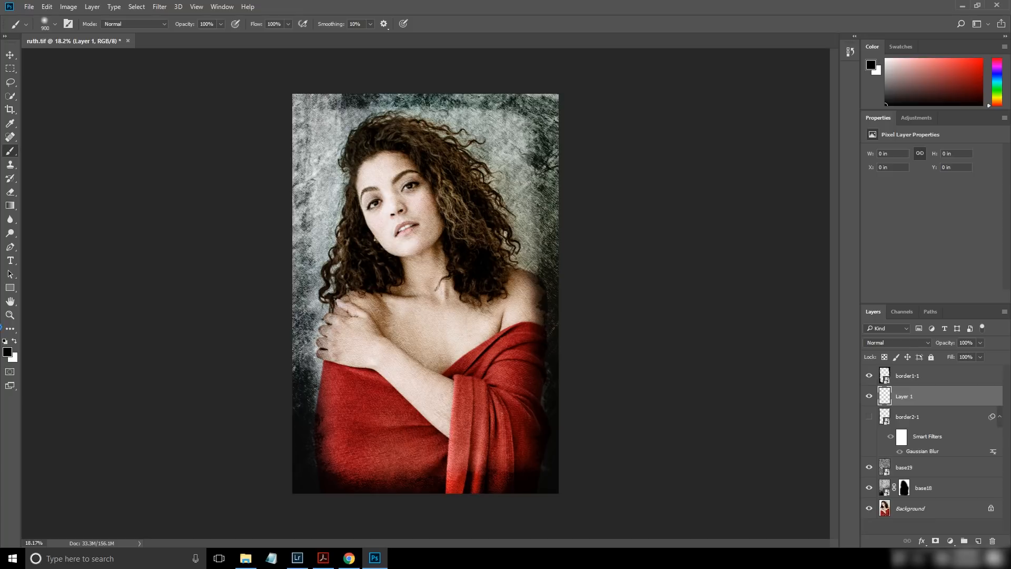
mouse_move(259, 199)
mouse_down()
mouse_move(282, 56)
mouse_move(440, 45)
mouse_up()
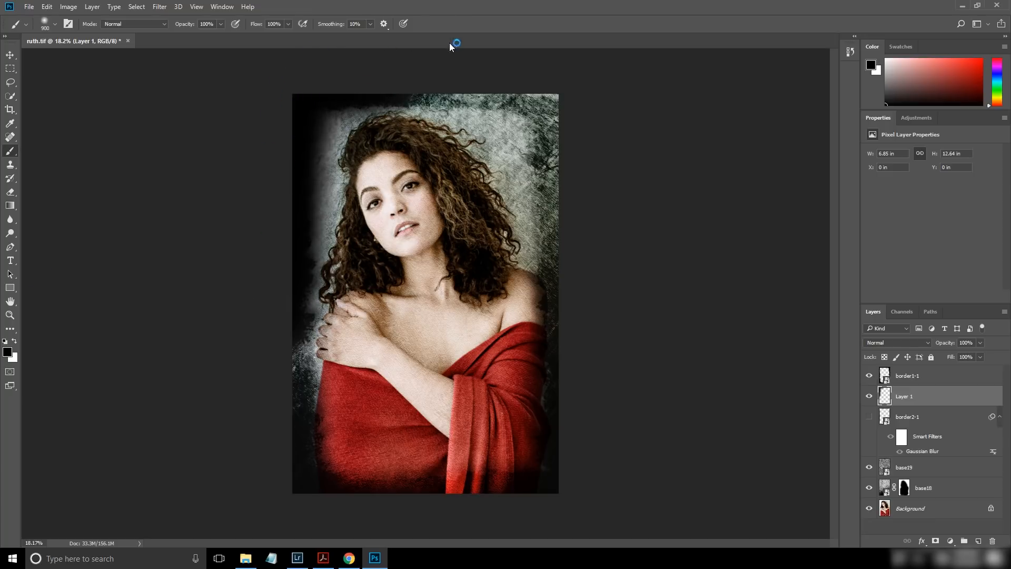
Lower the black-painted layer's opacity to about 7% and deselect the layer
key(v)
drag(943, 343, 894, 345)
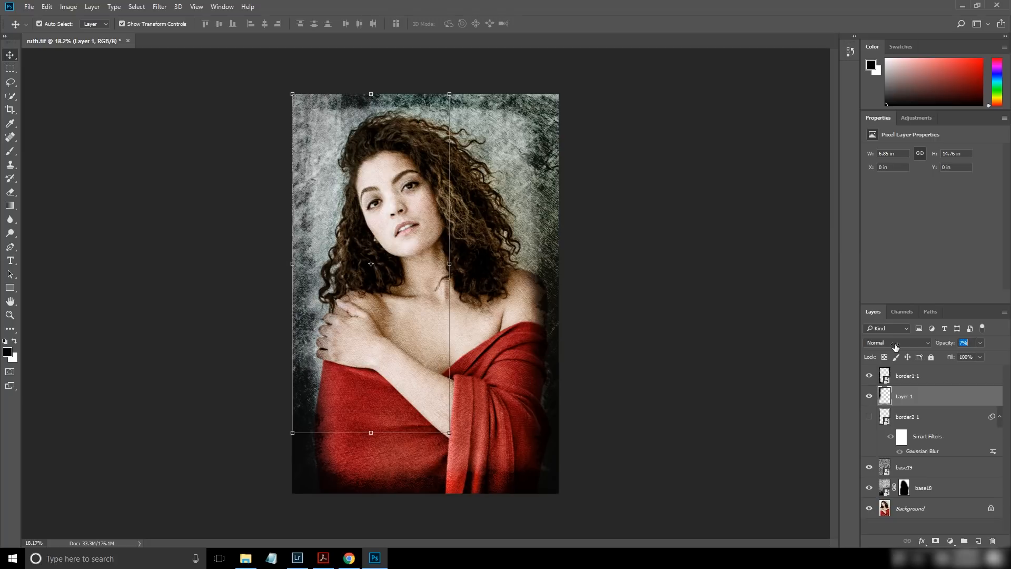
click(739, 274)
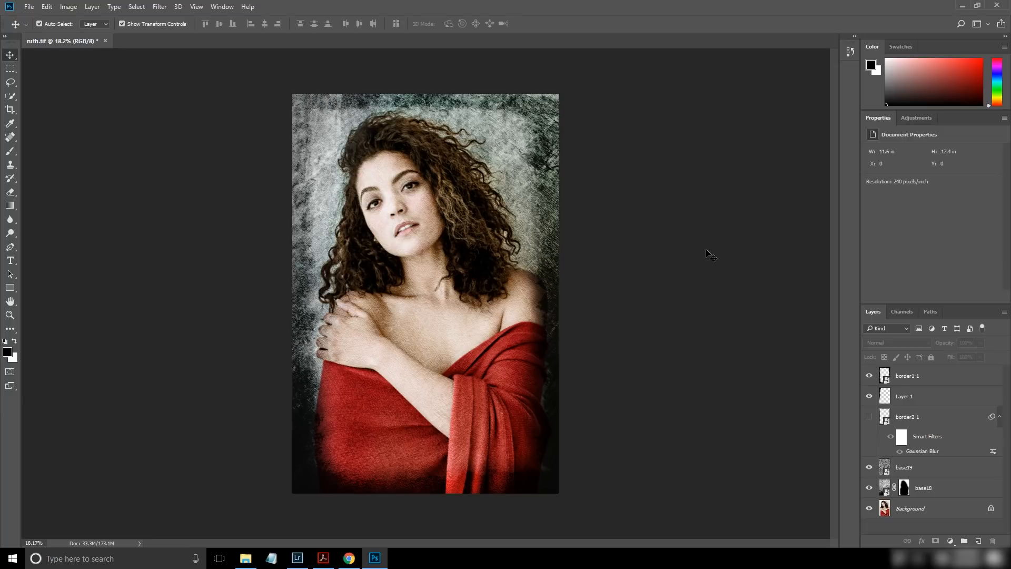
Review the layer stack from Background up to border1-1, including the base18 mask and the base19 layer's blend settings
click(919, 508)
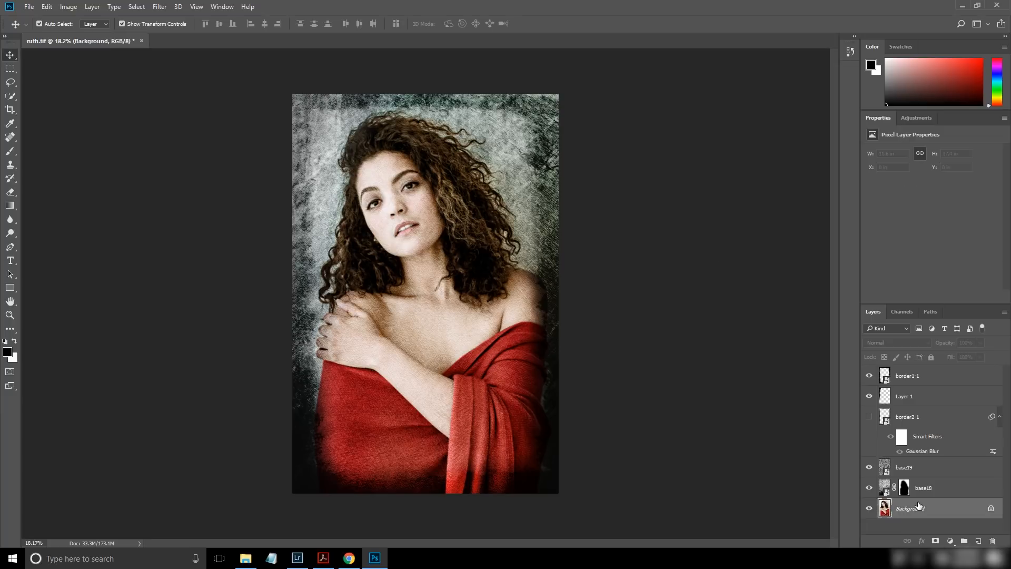
click(944, 492)
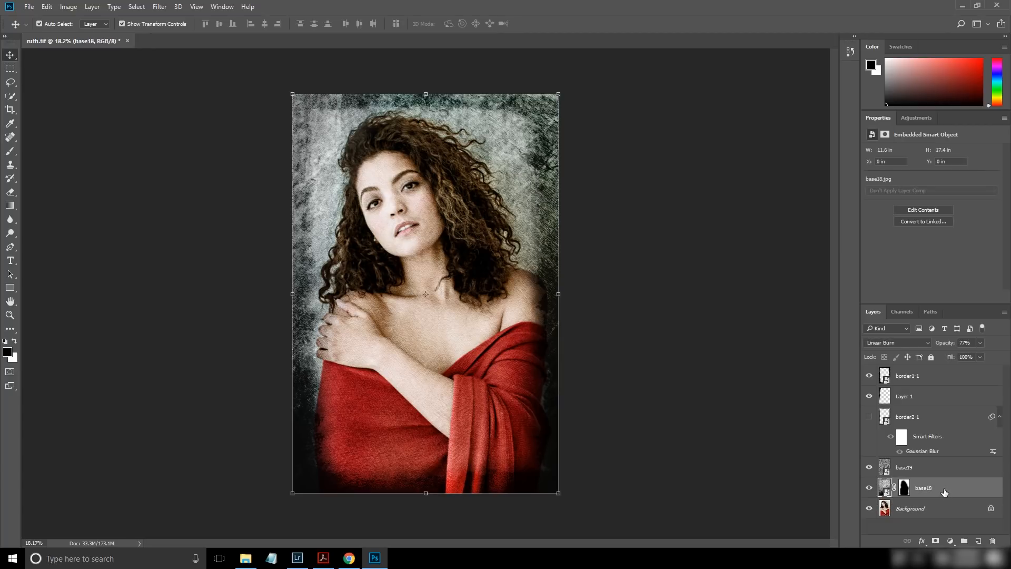
click(943, 471)
click(943, 421)
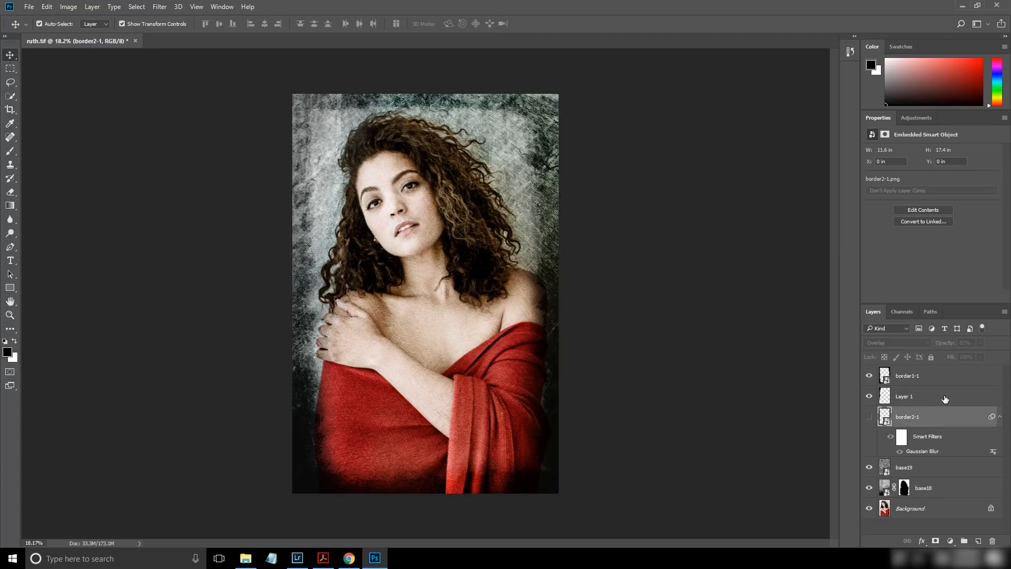
click(945, 399)
click(945, 376)
click(682, 435)
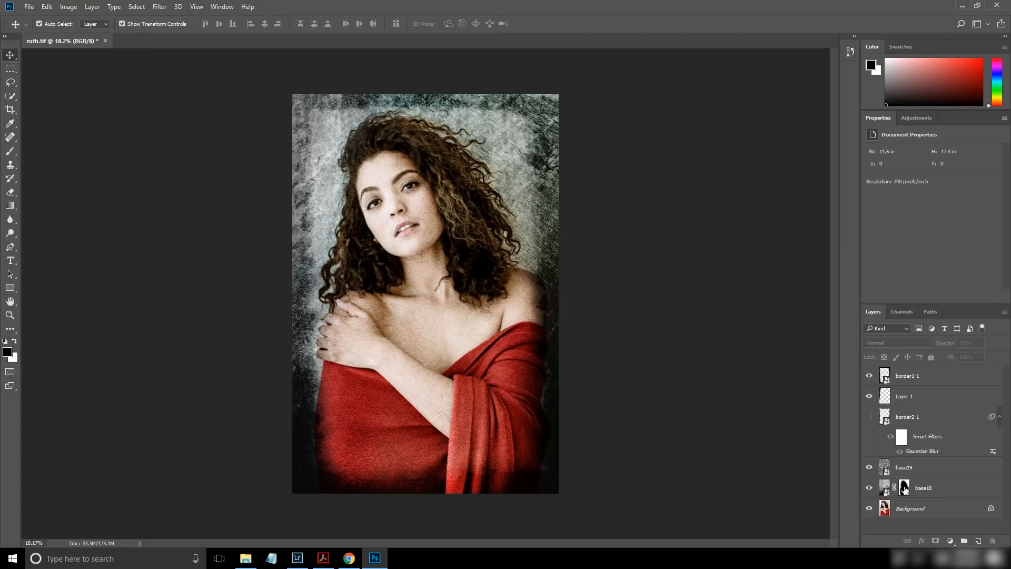
click(904, 488)
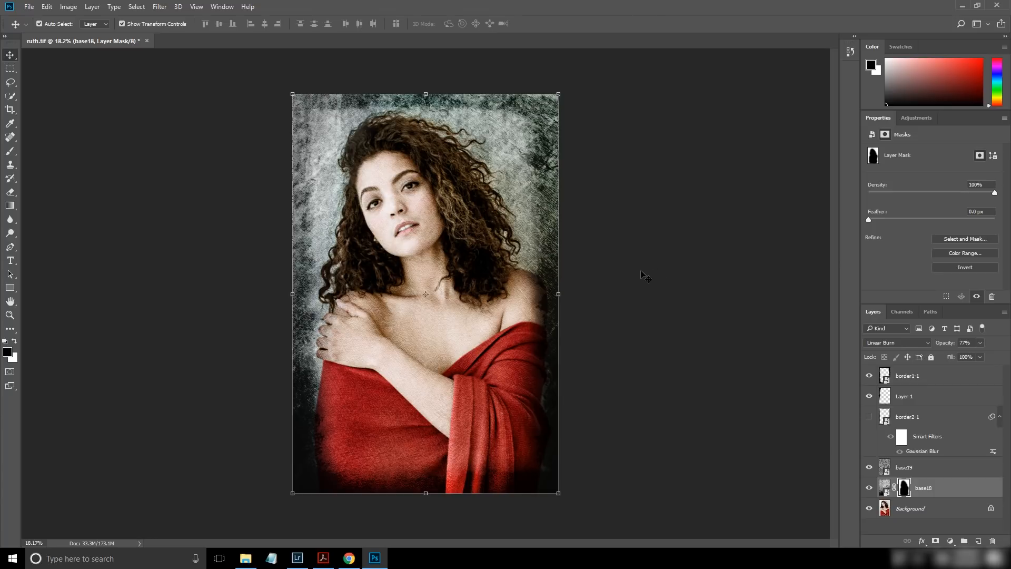
key(alt+bracketright)
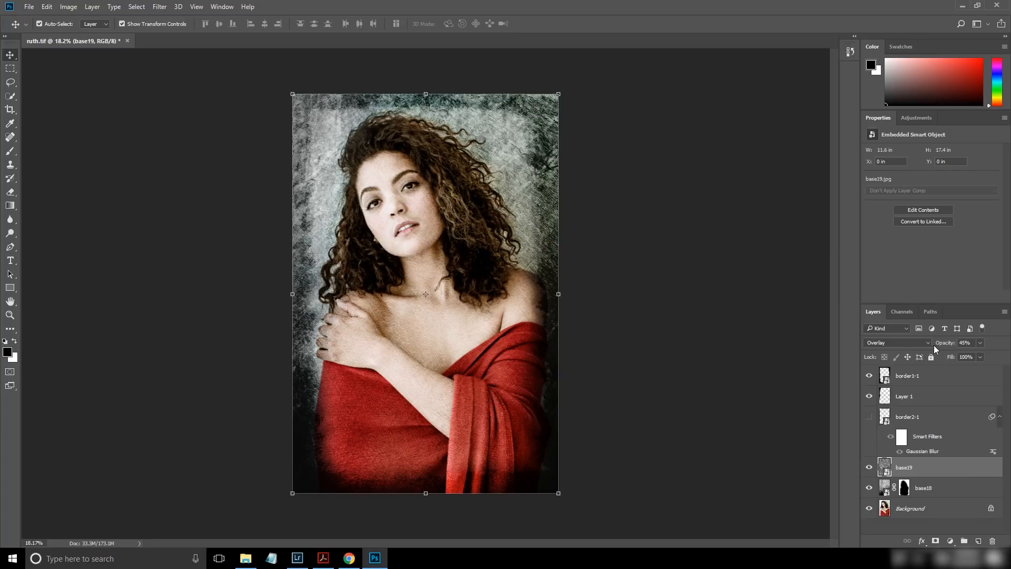
click(690, 336)
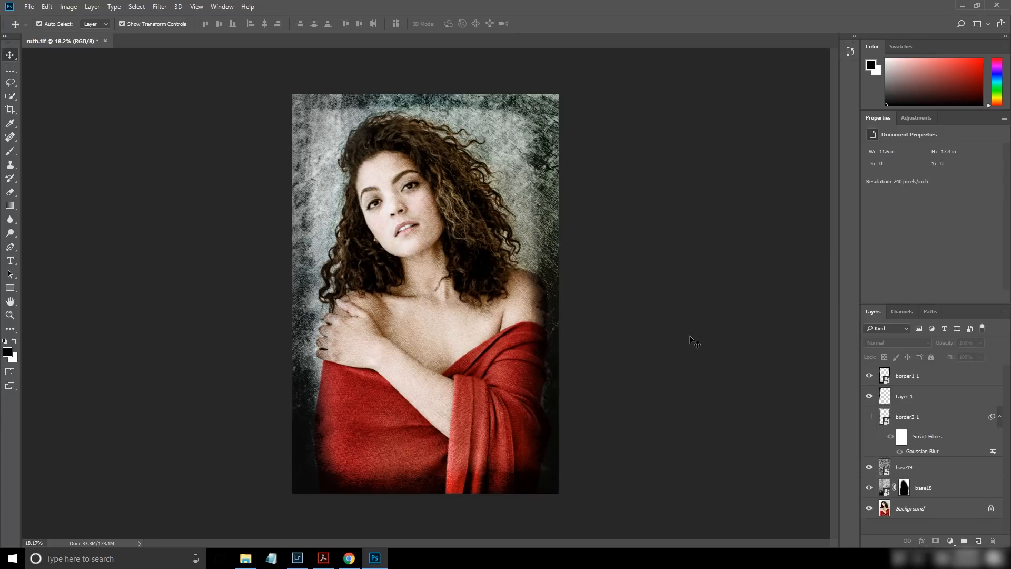